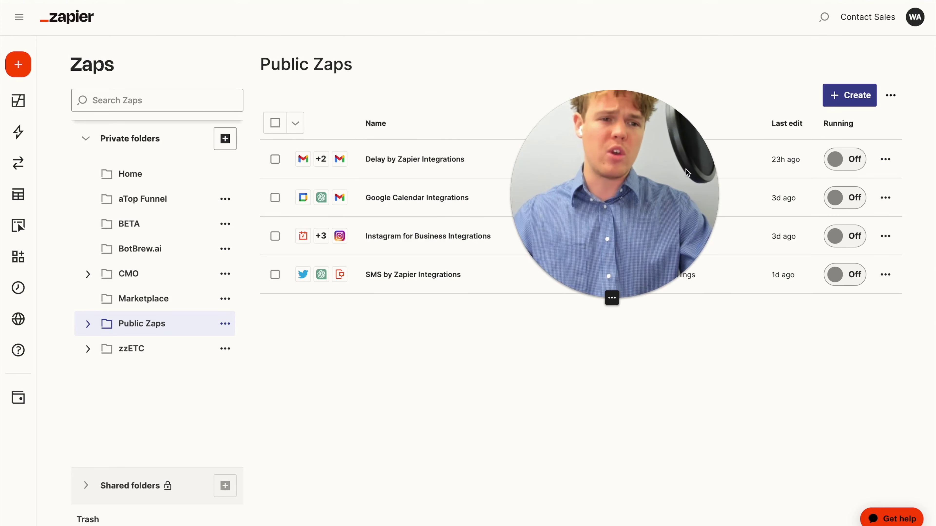
Create a new Zap and rename it 'Google Tasks Integrations'
{"action": "left_click", "coordinate": [839, 107]}
{"action": "left_click", "coordinate": [819, 129]}
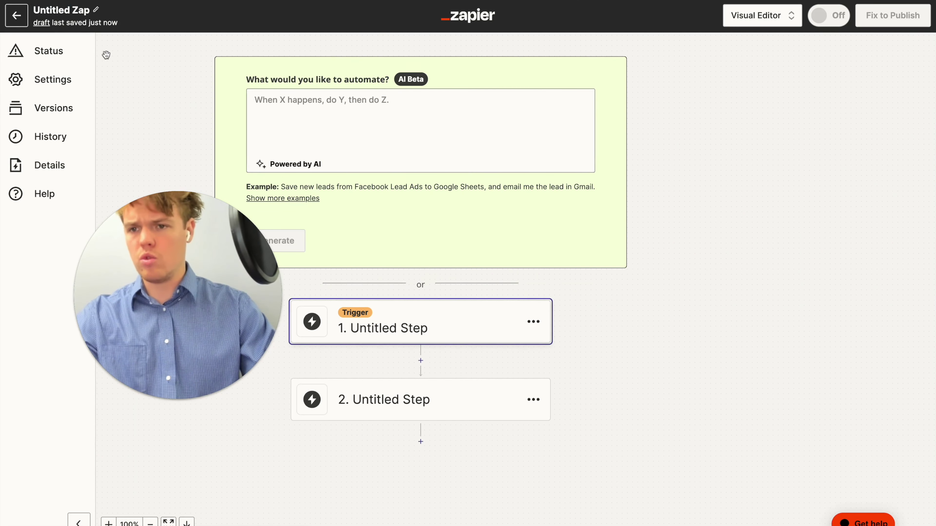
{"action": "left_click", "coordinate": [63, 11]}
{"action": "type", "text": "Google Tasks Integrations"}
{"action": "left_click", "coordinate": [110, 84]}
{"action": "scroll", "coordinate": [518, 243], "scroll_direction": "down", "scroll_amount": 4}
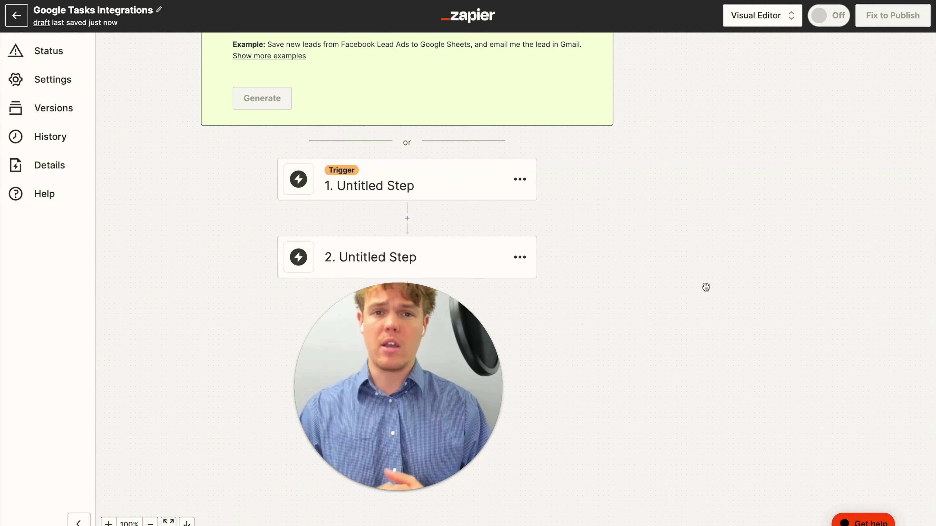
{"action": "scroll", "coordinate": [579, 191], "scroll_direction": "down", "scroll_amount": 1}
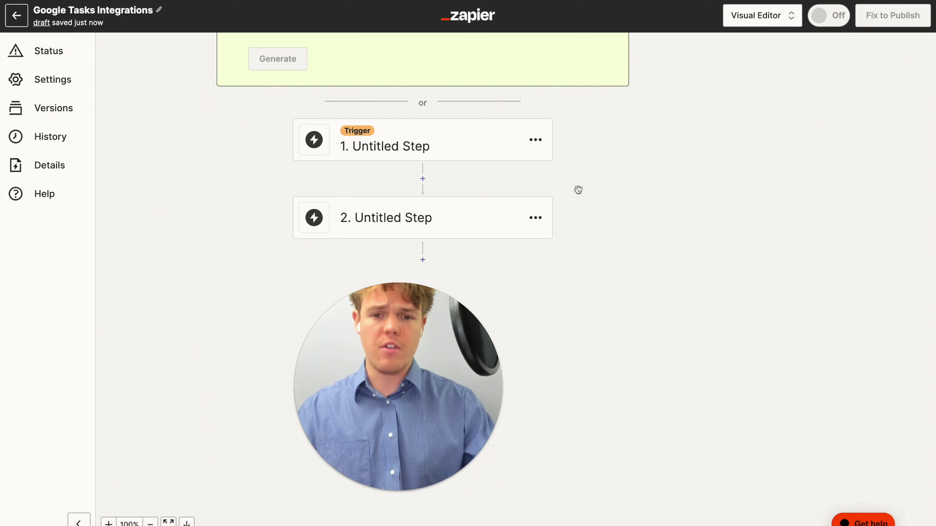
Search for and choose Google Forms as the trigger app
{"action": "left_click", "coordinate": [453, 144]}
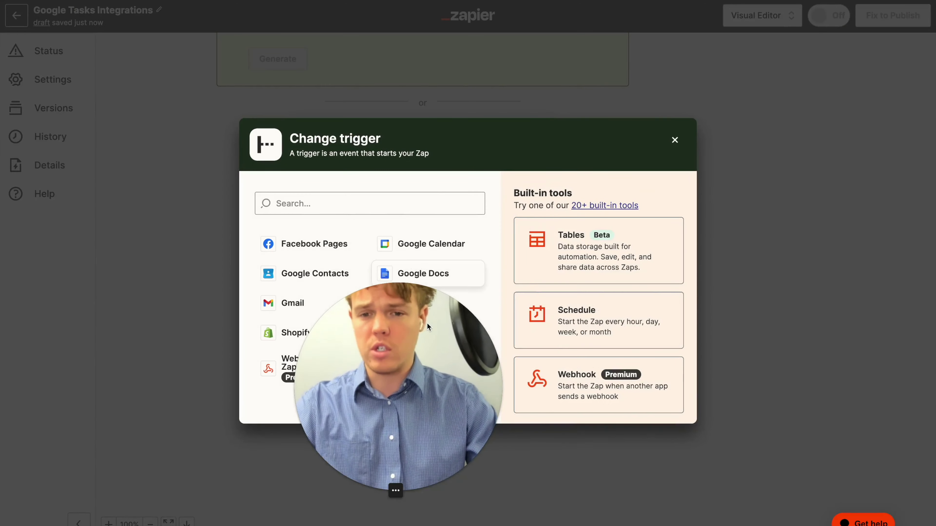
{"action": "left_click", "coordinate": [374, 205]}
{"action": "type", "text": "google d"}
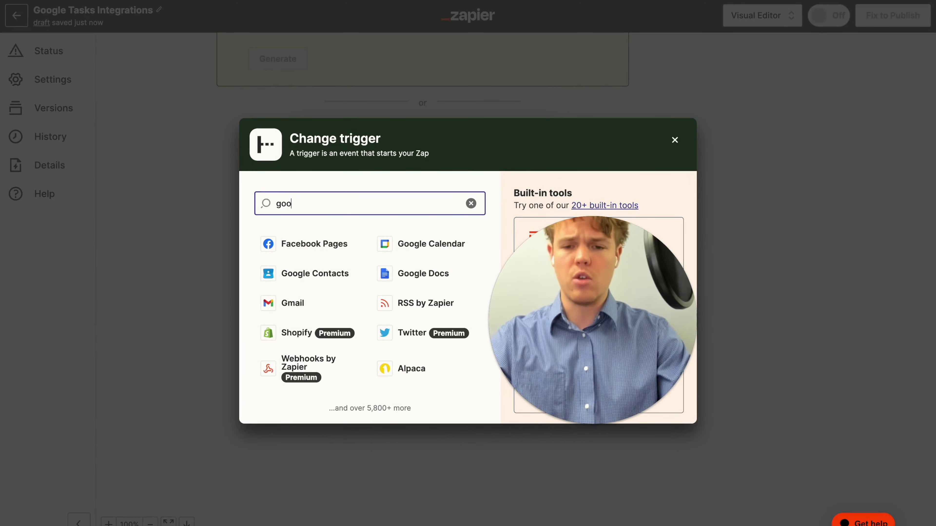
{"action": "key", "text": "BackSpace"}
{"action": "type", "text": "form"}
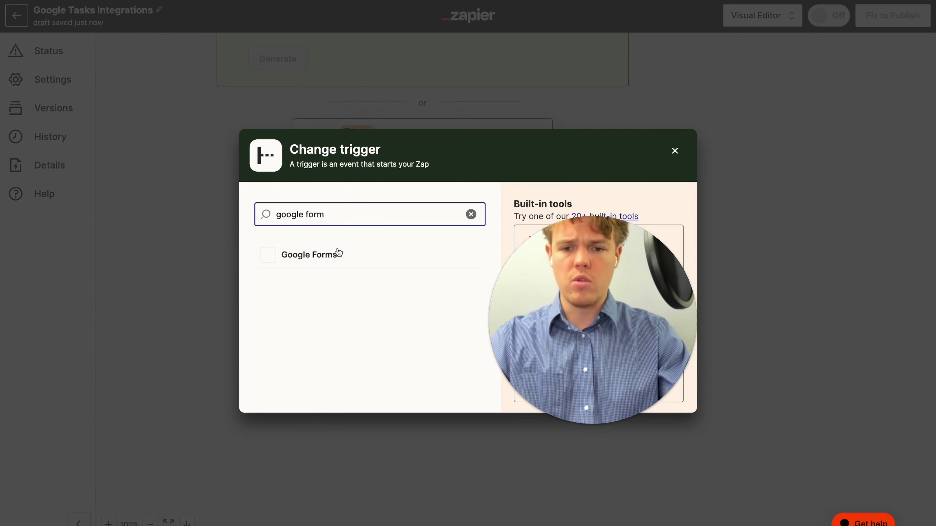
{"action": "left_click", "coordinate": [337, 248]}
Set the trigger event to New Form Response and connect the second Google Forms account
{"action": "left_click_drag", "start_coordinate": [615, 204], "coordinate": [431, 177]}
{"action": "left_click", "coordinate": [656, 172]}
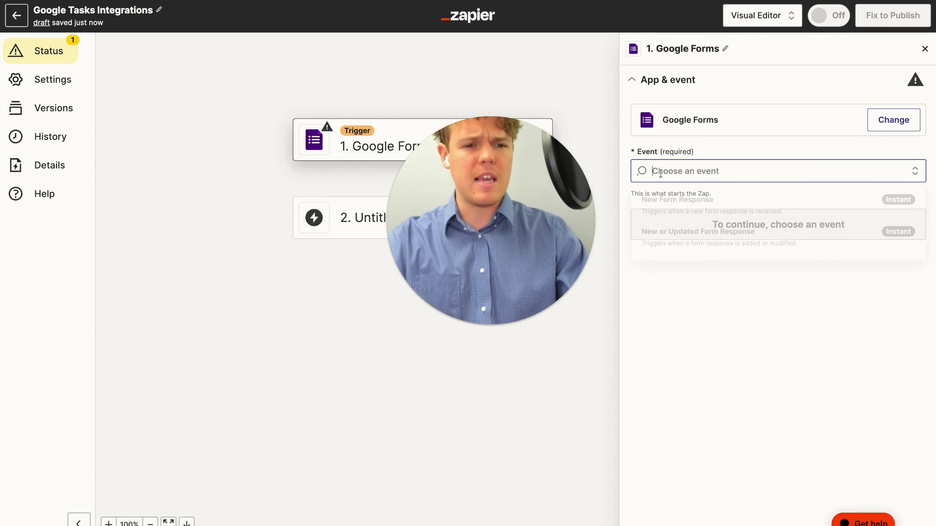
{"action": "left_click", "coordinate": [670, 207]}
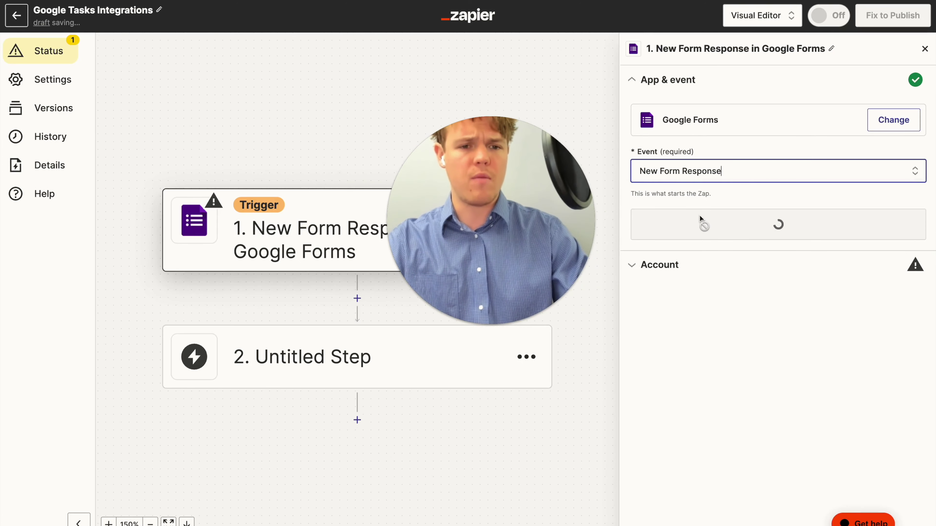
{"action": "left_click", "coordinate": [703, 228]}
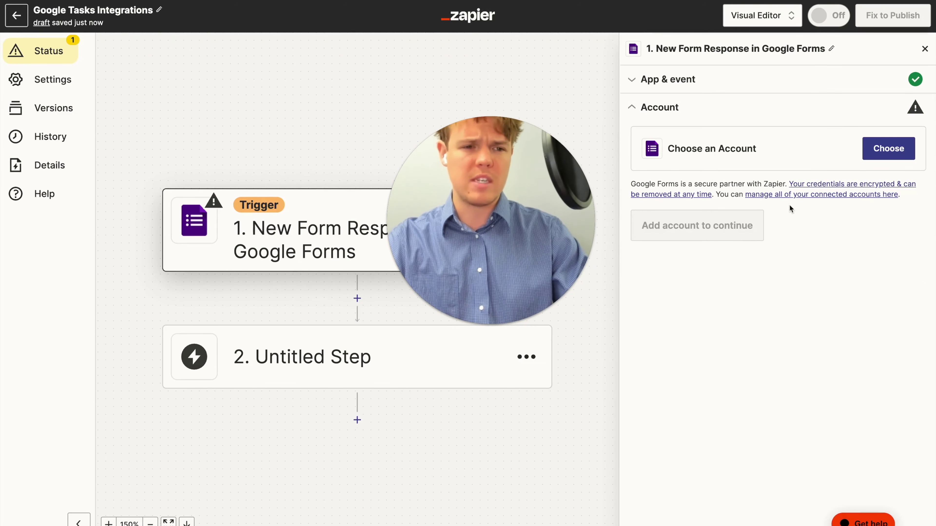
{"action": "left_click", "coordinate": [888, 149]}
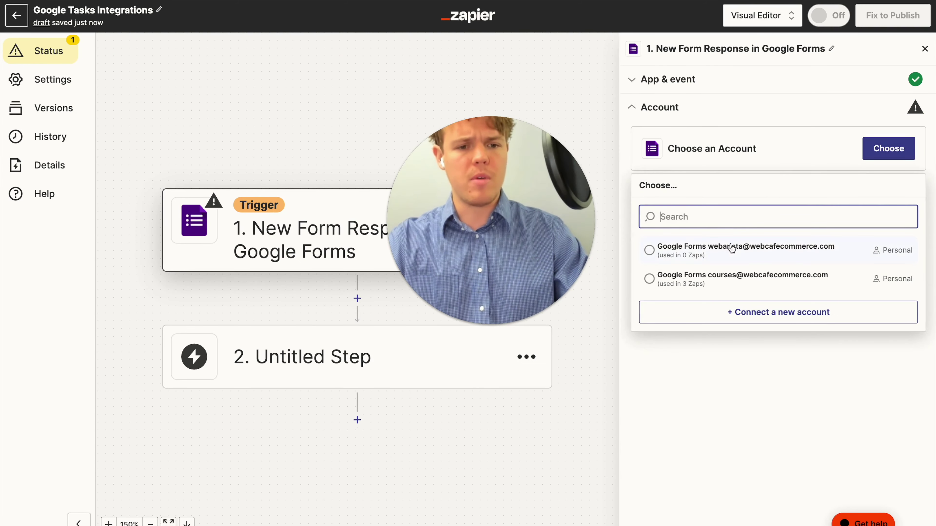
{"action": "left_click", "coordinate": [729, 276]}
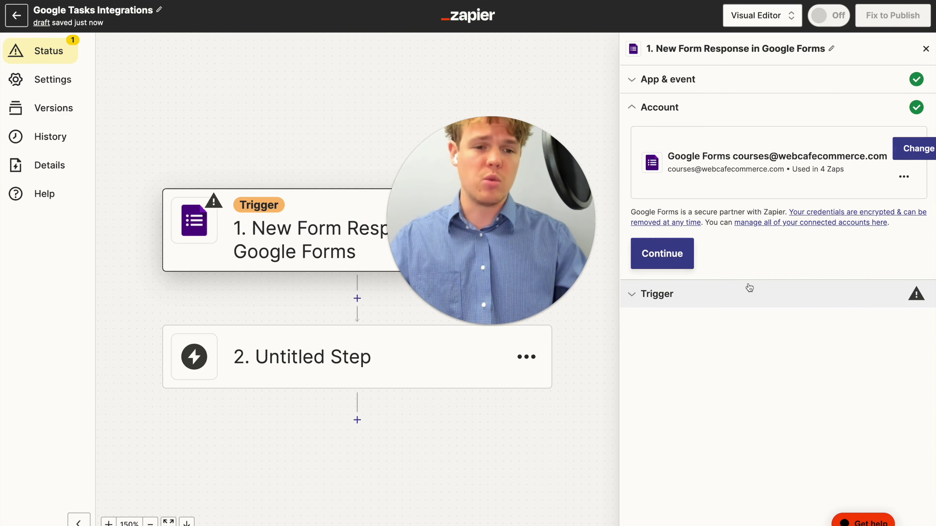
Point the trigger at the Lawn Services form, test it, and continue with Form Response C
{"action": "left_click", "coordinate": [681, 262]}
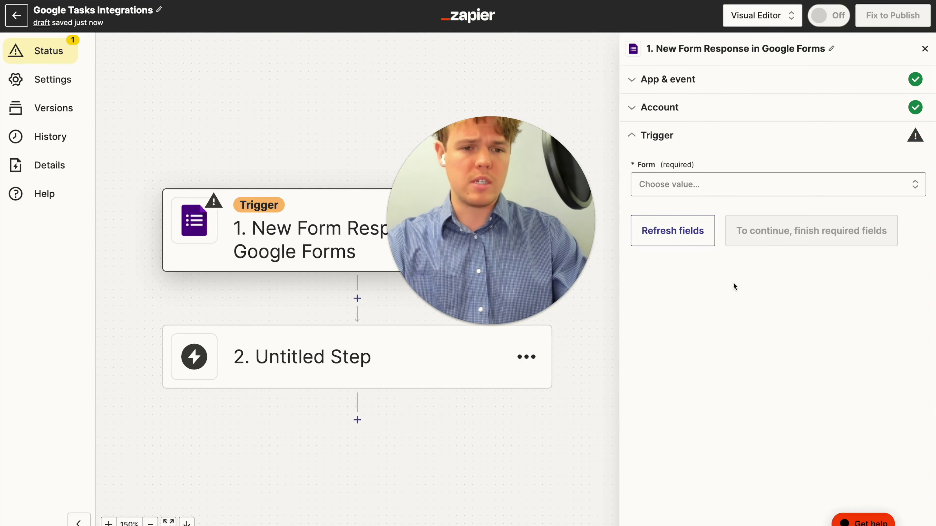
{"action": "left_click", "coordinate": [711, 194]}
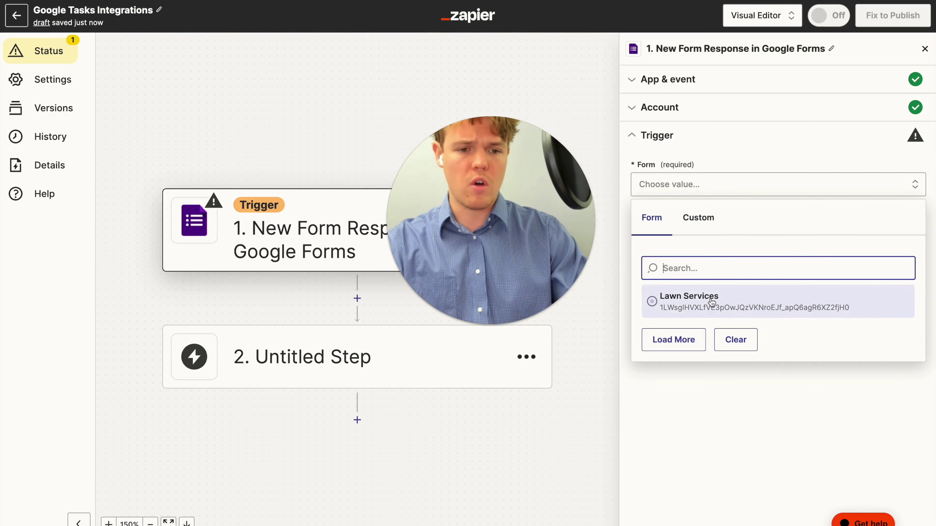
{"action": "left_click", "coordinate": [702, 299]}
{"action": "left_click", "coordinate": [775, 235]}
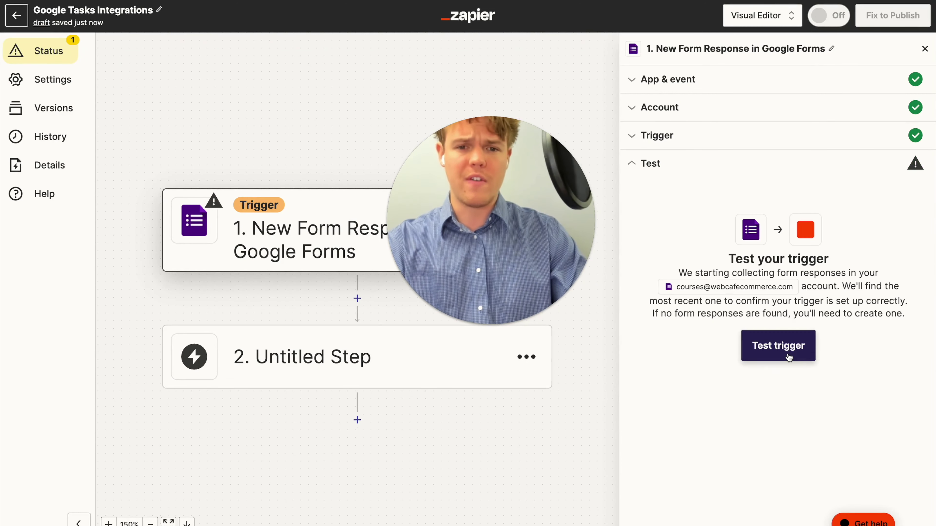
{"action": "left_click", "coordinate": [789, 356]}
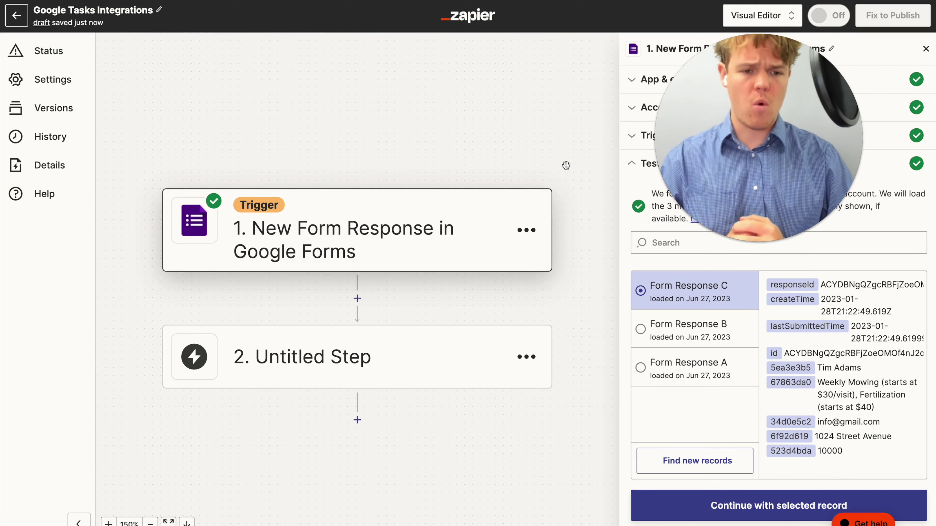
{"action": "left_click", "coordinate": [778, 505]}
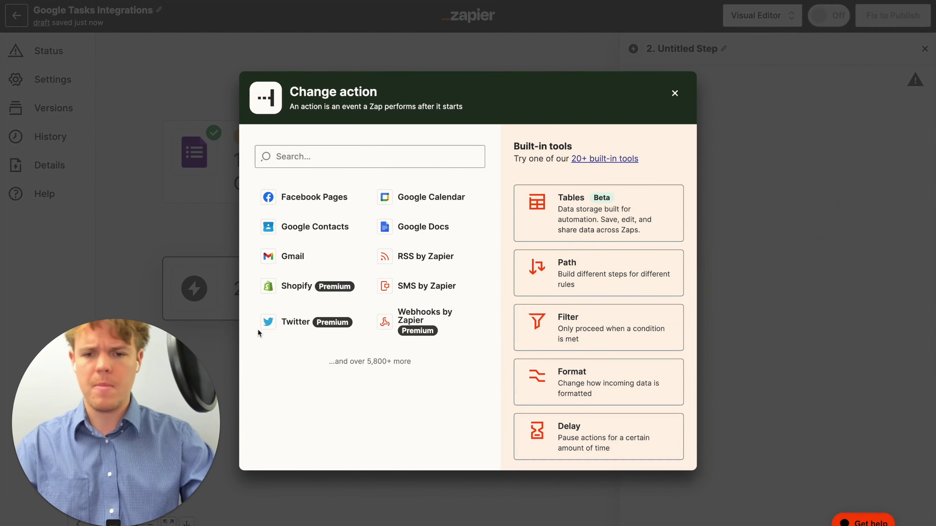
Make step 2 a ChatGPT Conversation action using the connected account
{"action": "left_click", "coordinate": [394, 160]}
{"action": "type", "text": "chagpt"}
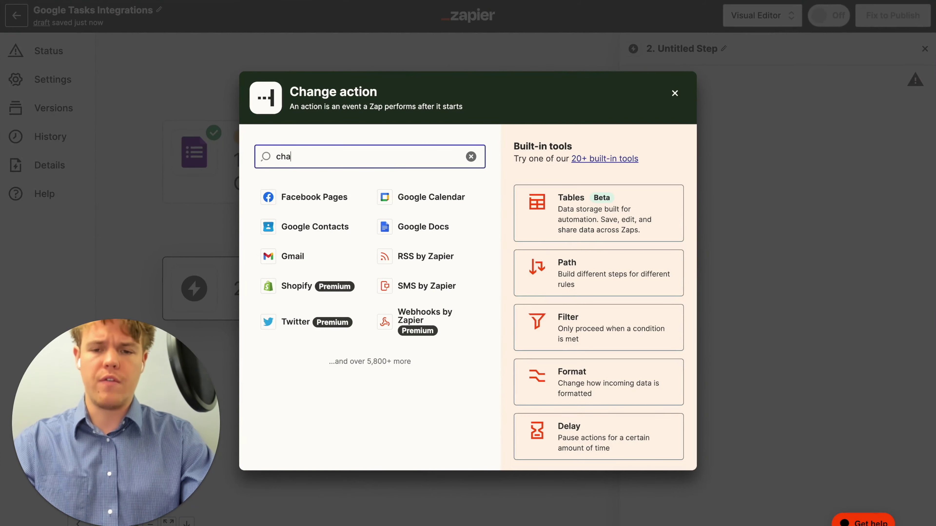
{"action": "left_click", "coordinate": [376, 197]}
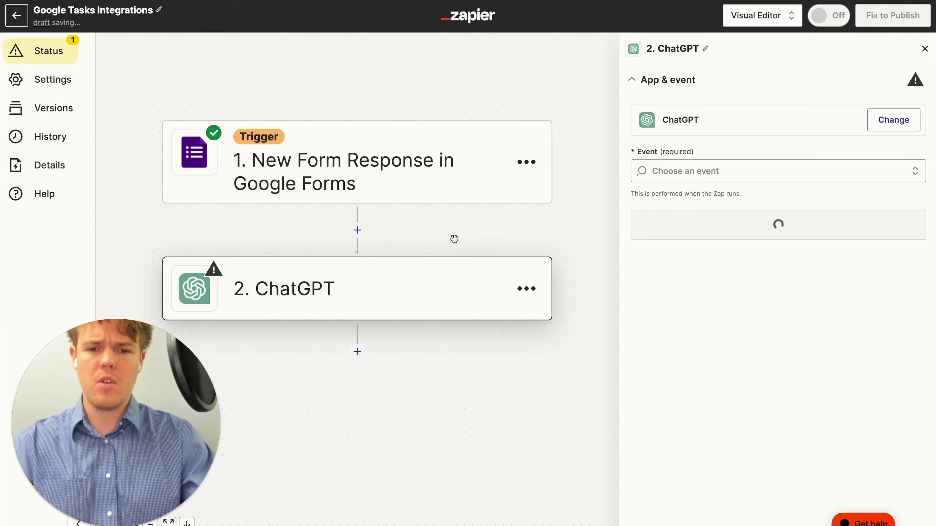
{"action": "left_click", "coordinate": [650, 172]}
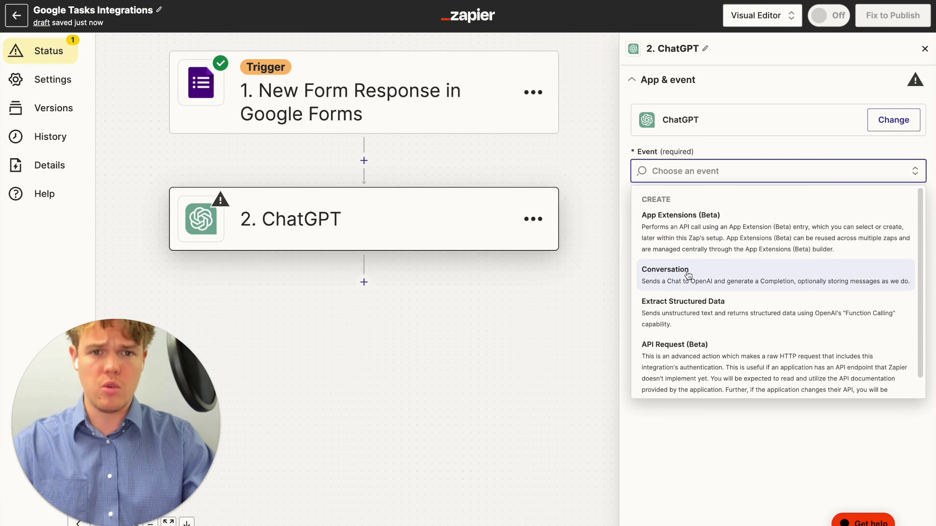
{"action": "scroll", "coordinate": [687, 275], "scroll_direction": "down", "scroll_amount": 1}
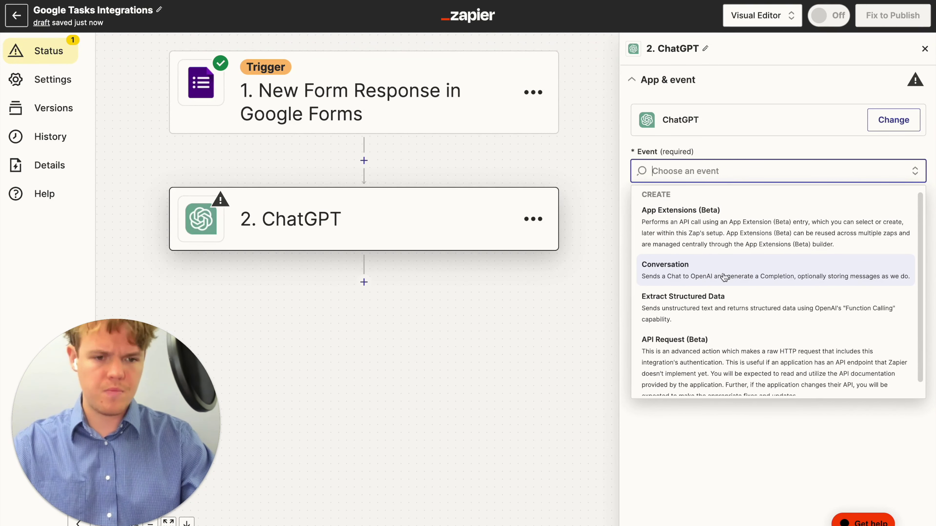
{"action": "left_click", "coordinate": [725, 277]}
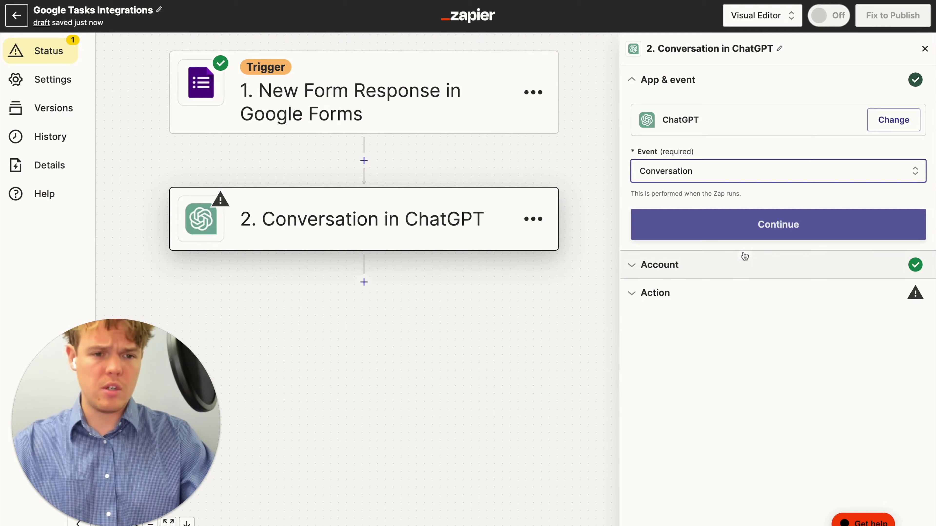
{"action": "left_click", "coordinate": [695, 231]}
{"action": "left_click", "coordinate": [675, 243]}
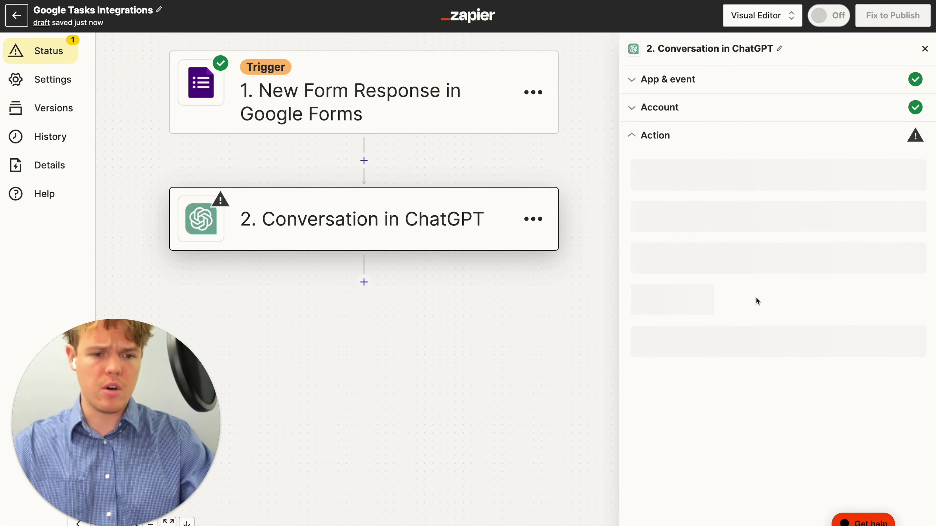
Set the ChatGPT model to gpt-4
{"action": "scroll", "coordinate": [757, 299], "scroll_direction": "down", "scroll_amount": 6}
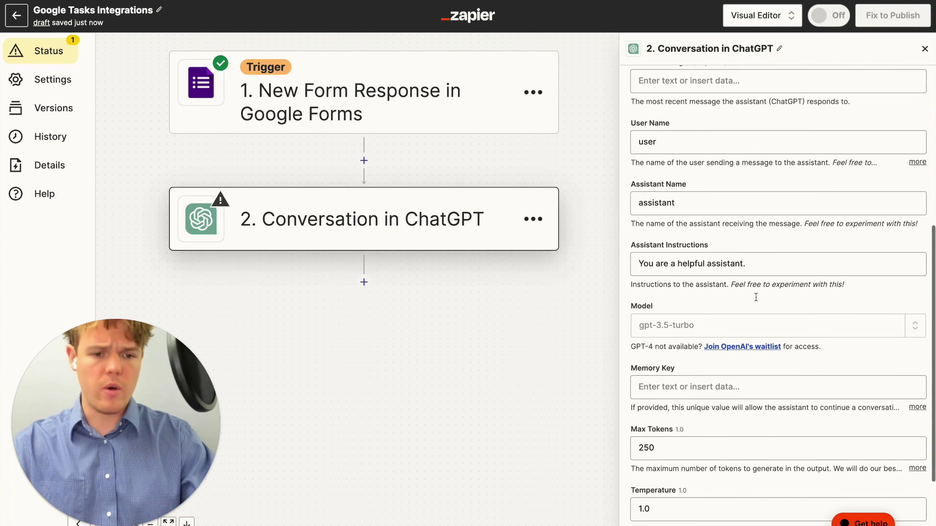
{"action": "scroll", "coordinate": [756, 297], "scroll_direction": "down", "scroll_amount": 2}
{"action": "left_click", "coordinate": [753, 241]}
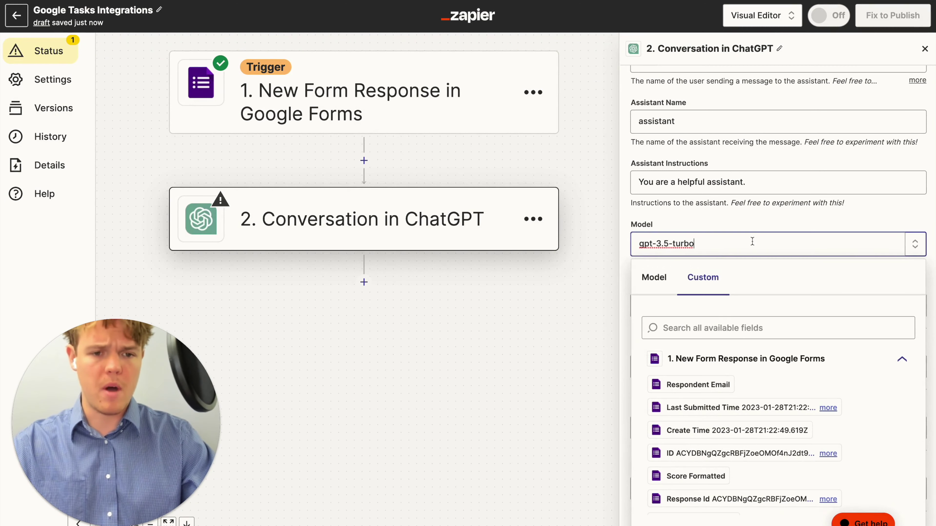
{"action": "left_click", "coordinate": [655, 279]}
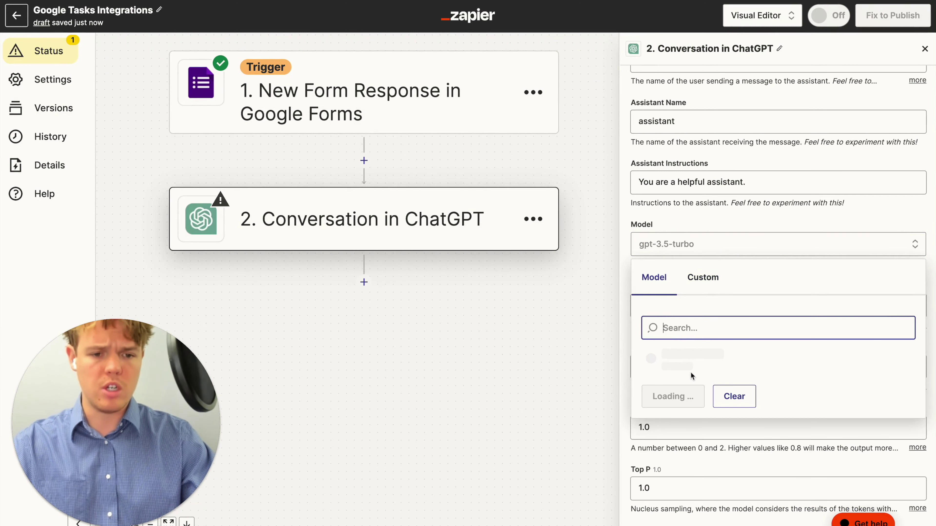
{"action": "scroll", "coordinate": [702, 382], "scroll_direction": "down", "scroll_amount": 2}
{"action": "scroll", "coordinate": [702, 382], "scroll_direction": "up", "scroll_amount": 1}
{"action": "scroll", "coordinate": [702, 386], "scroll_direction": "up", "scroll_amount": 1}
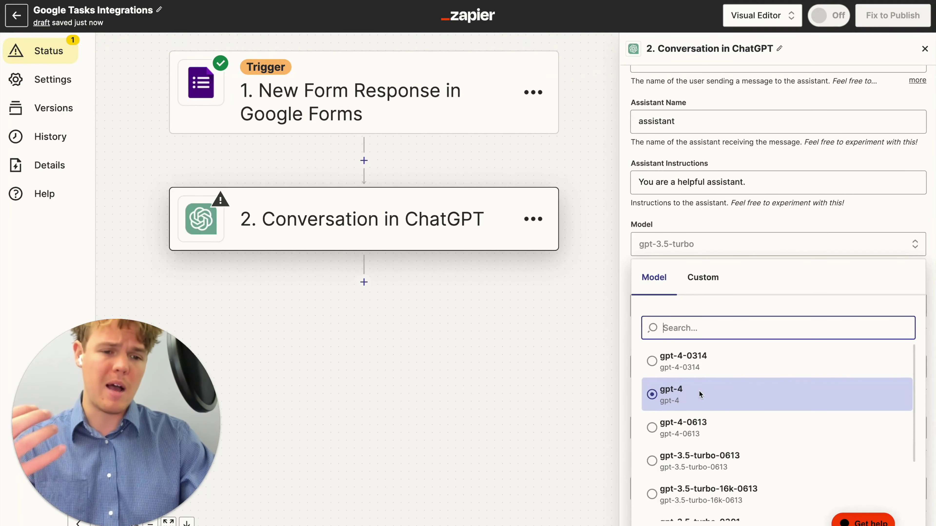
{"action": "left_click", "coordinate": [700, 391]}
{"action": "scroll", "coordinate": [730, 223], "scroll_direction": "up", "scroll_amount": 5}
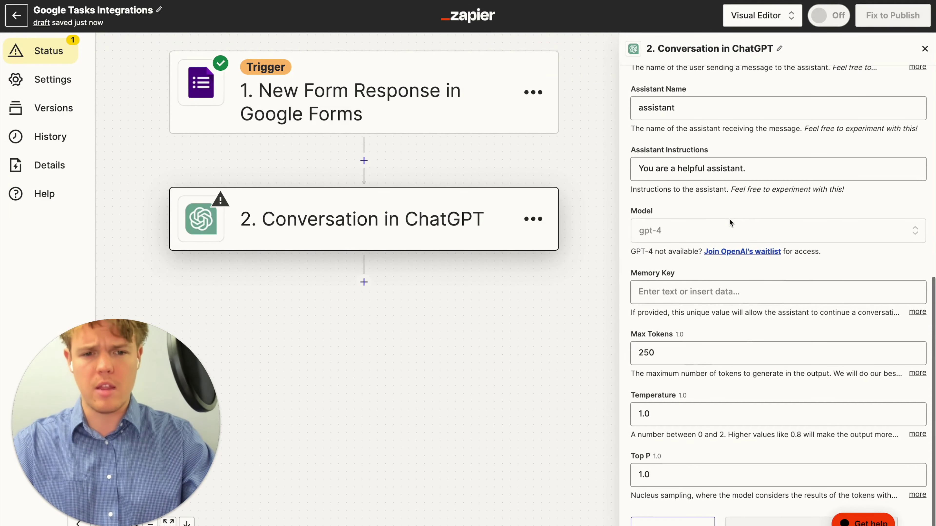
{"action": "left_click", "coordinate": [717, 206]}
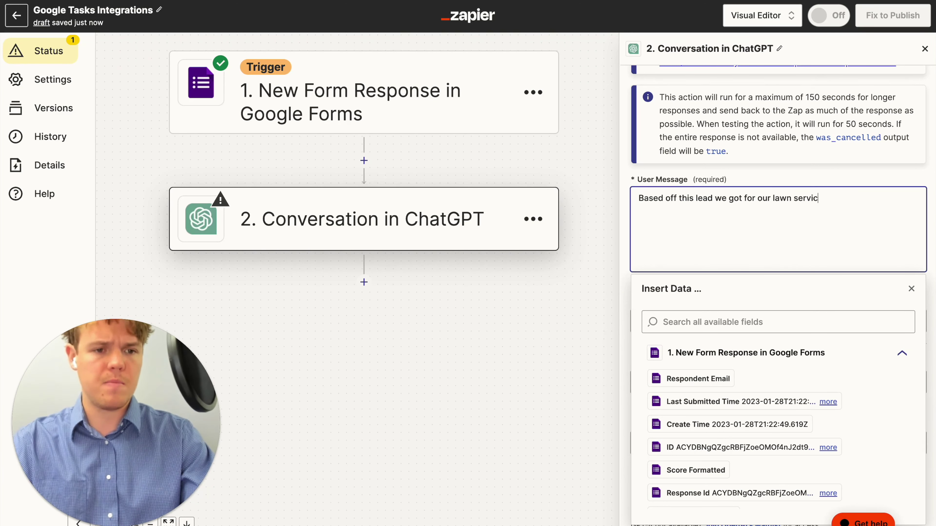
Type the lead-detail lines, such as 'Services Requested:()' and 'Email: ()', into the User Message
{"action": "key", "text": "Return"}
{"action": "key", "text": "Return"}
{"action": "key", "text": "Return"}
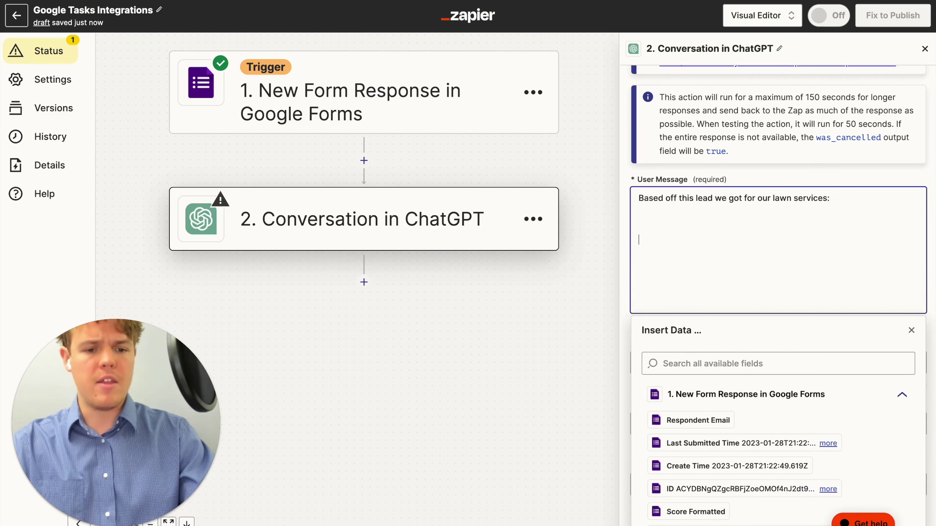
{"action": "key", "text": "BackSpace"}
{"action": "scroll", "coordinate": [773, 423], "scroll_direction": "down", "scroll_amount": 10}
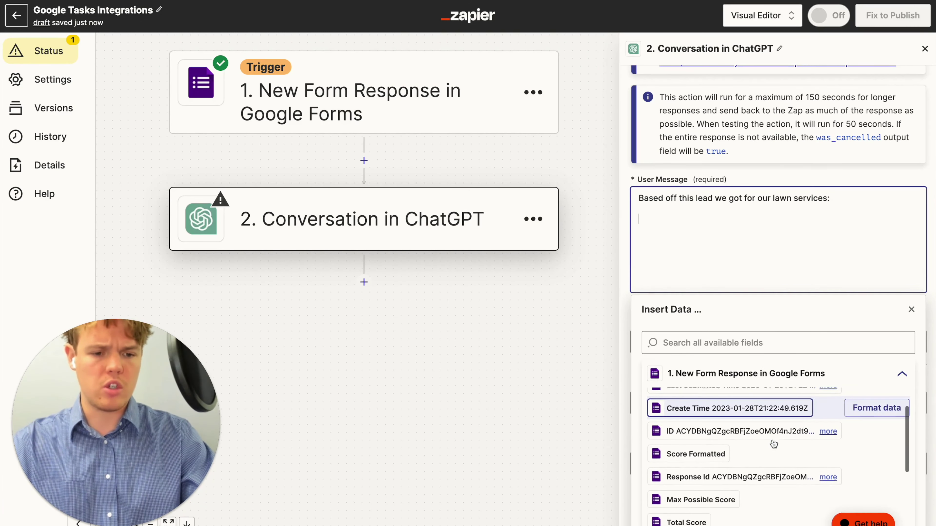
{"action": "scroll", "coordinate": [773, 443], "scroll_direction": "down", "scroll_amount": 4}
{"action": "scroll", "coordinate": [774, 383], "scroll_direction": "up", "scroll_amount": 4}
{"action": "scroll", "coordinate": [776, 382], "scroll_direction": "up", "scroll_amount": 4}
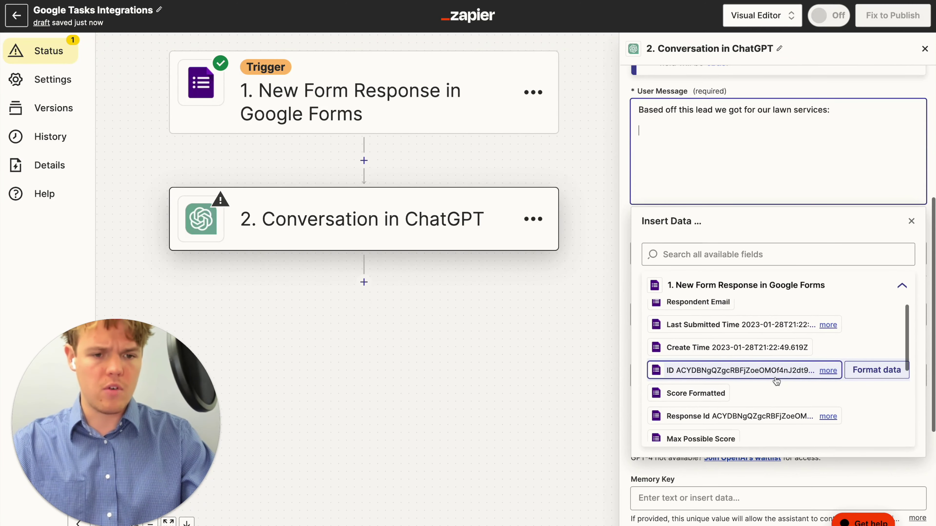
{"action": "scroll", "coordinate": [776, 382], "scroll_direction": "down", "scroll_amount": 5}
{"action": "scroll", "coordinate": [776, 381], "scroll_direction": "down", "scroll_amount": 2}
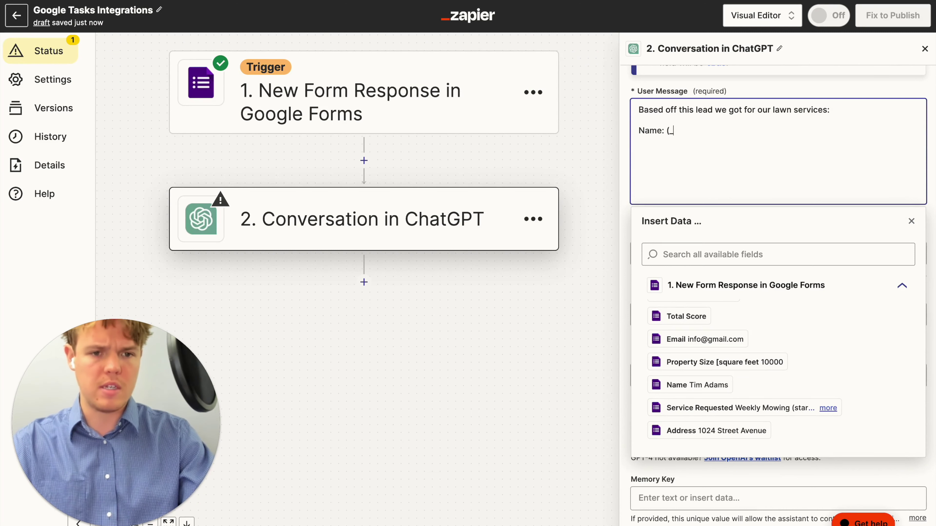
{"action": "key", "text": "Return"}
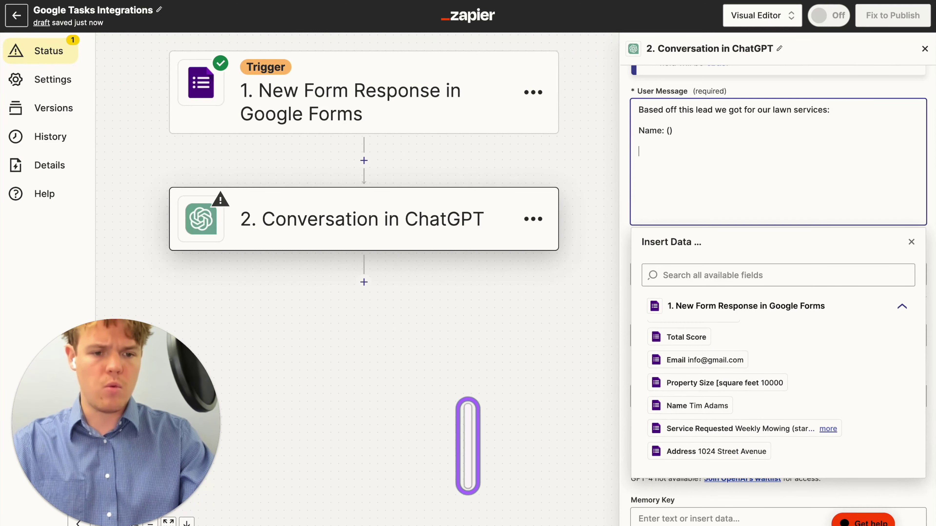
{"action": "type", "text": "Servic"}
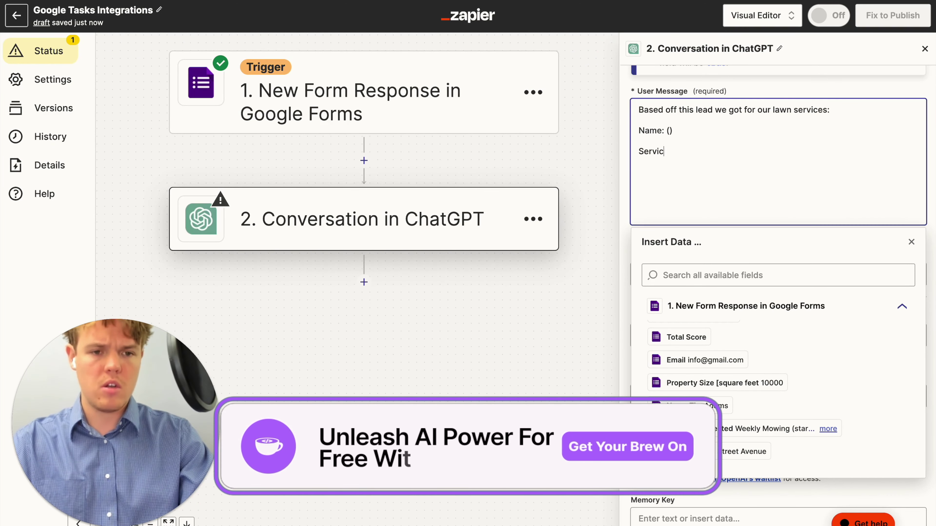
{"action": "type", "text": "es Requested:()"}
{"action": "key", "text": "Return"}
{"action": "key", "text": "Return"}
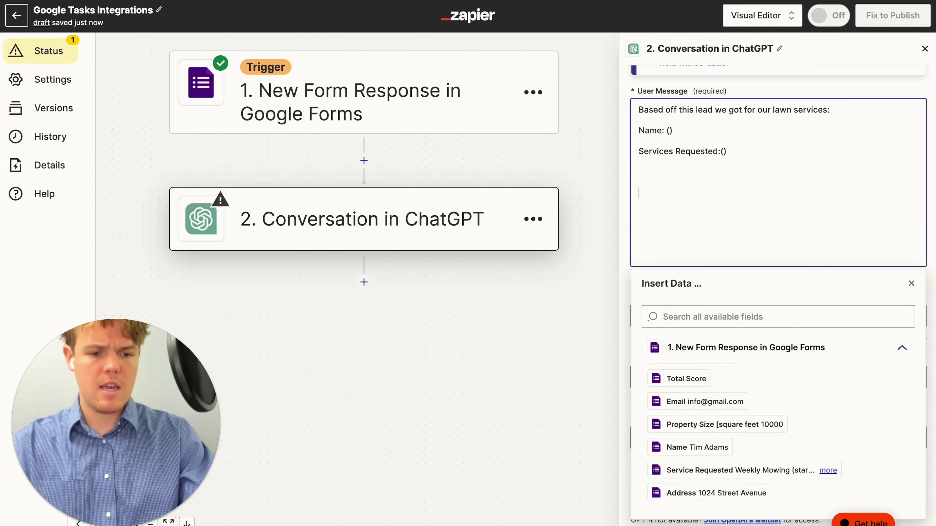
{"action": "scroll", "coordinate": [745, 336], "scroll_direction": "down", "scroll_amount": 2}
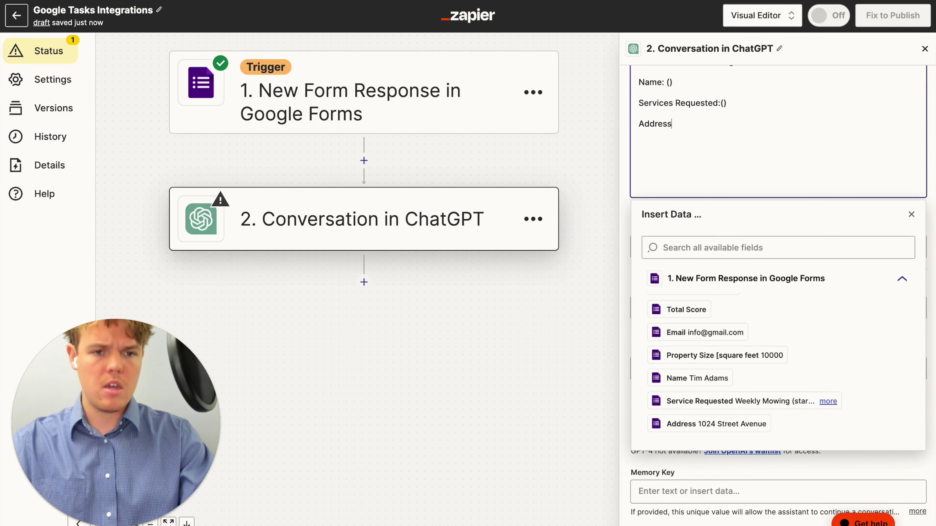
{"action": "key", "text": "Return"}
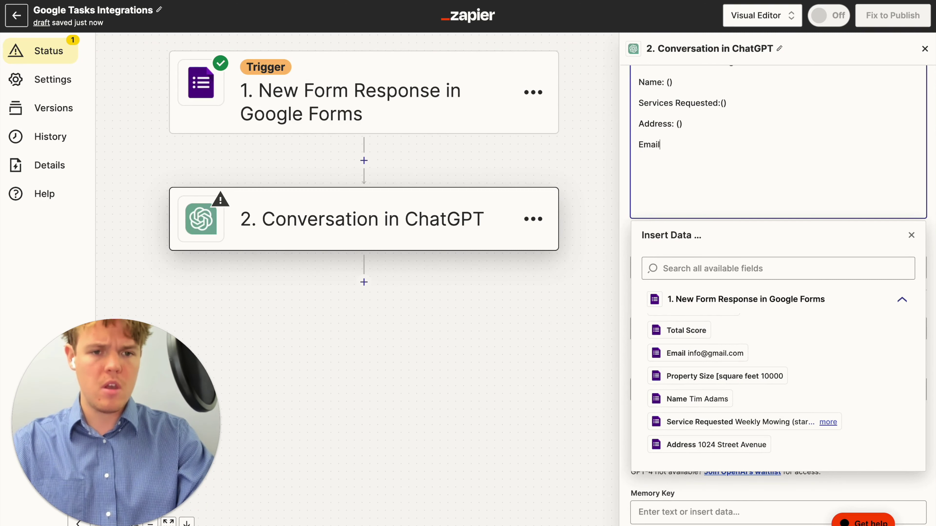
{"action": "type", "text": "Email: ("}
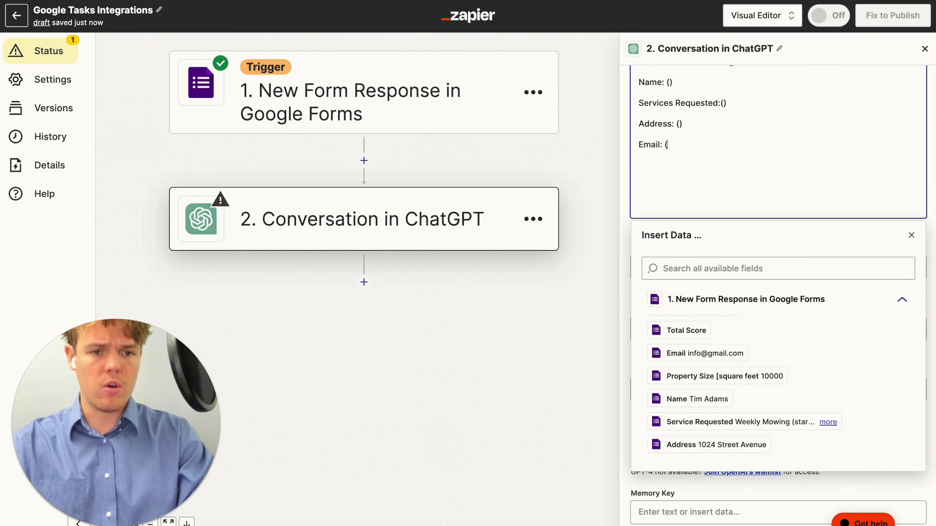
{"action": "type", "text": ")"}
{"action": "key", "text": "Return"}
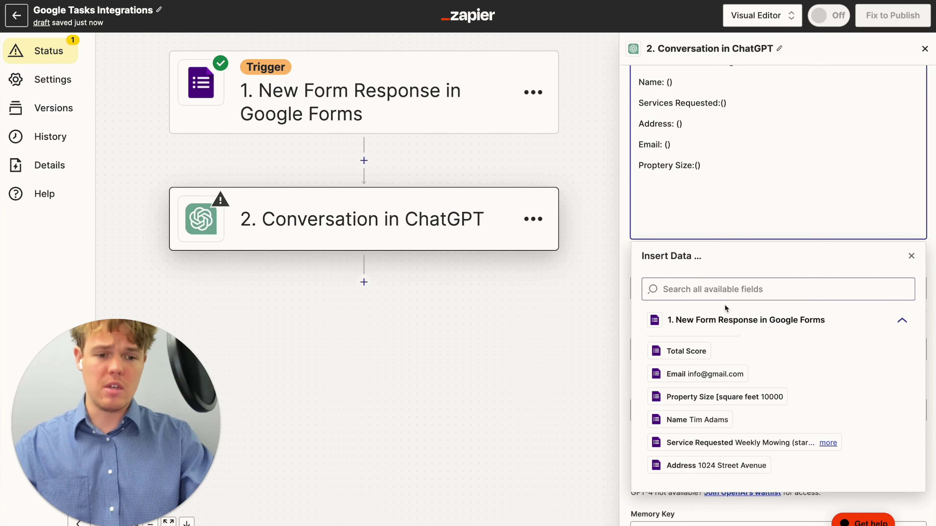
Map the Property Size answer into its parentheses and correct 'Proptery' to 'Property'
{"action": "left_click", "coordinate": [693, 420]}
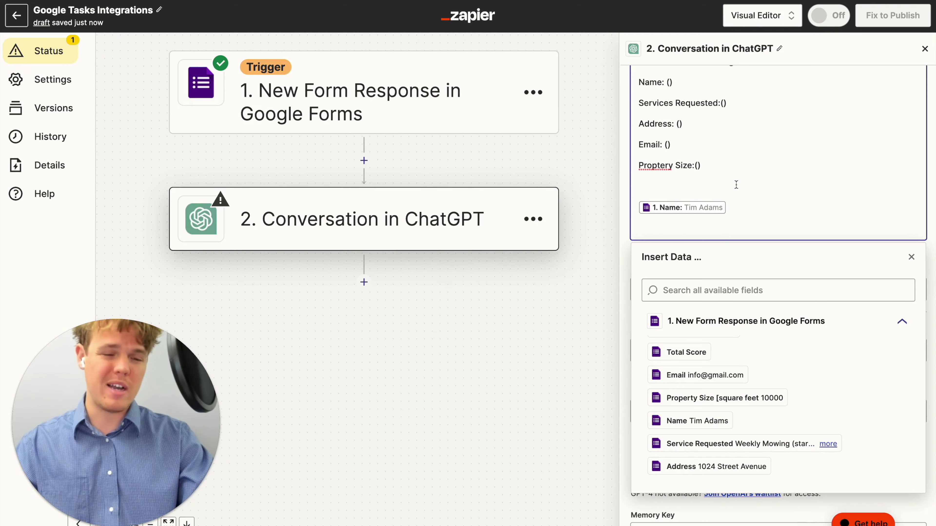
{"action": "key", "text": "BackSpace"}
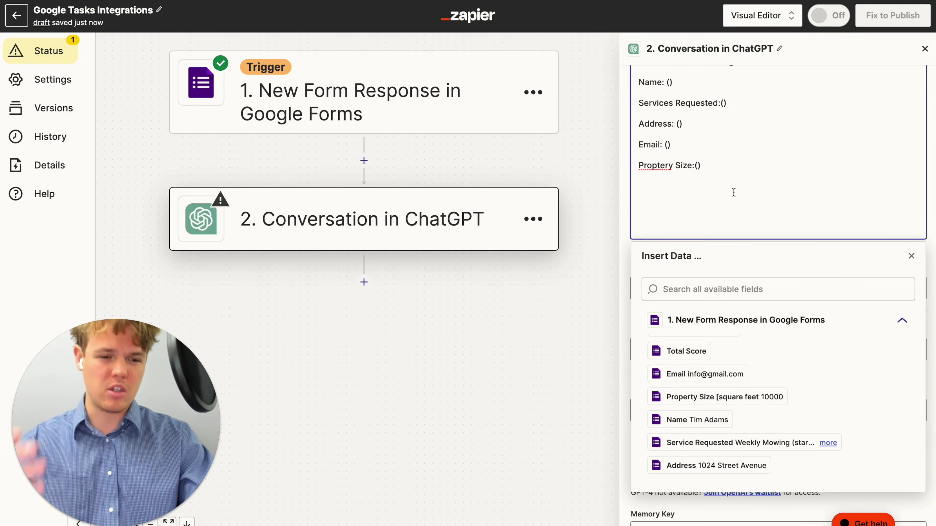
{"action": "left_click", "coordinate": [760, 399]}
{"action": "mouse_move", "coordinate": [758, 387]}
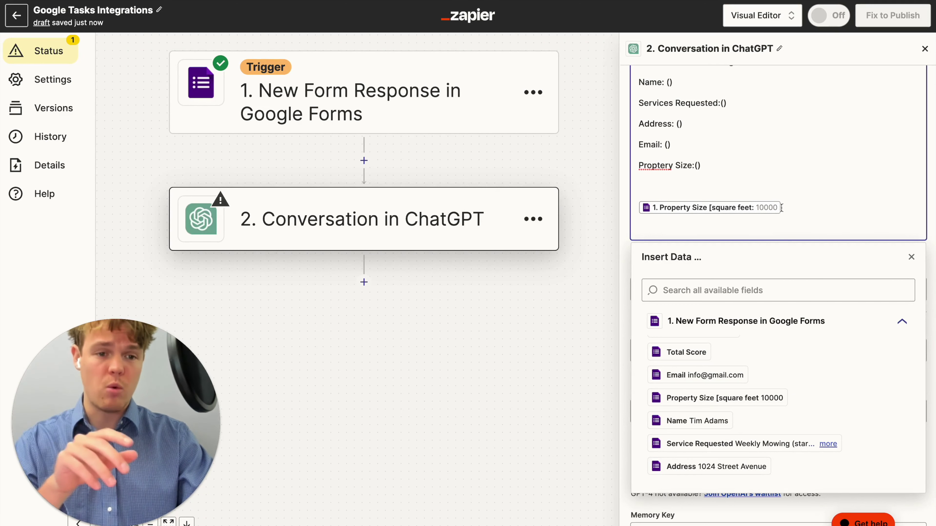
{"action": "scroll", "coordinate": [787, 205], "scroll_direction": "up", "scroll_amount": 1}
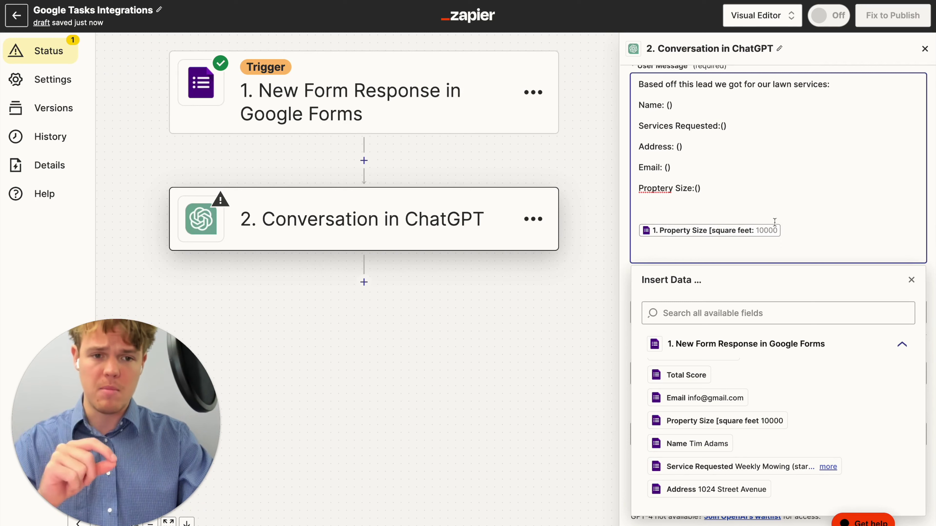
{"action": "key", "text": "BackSpace"}
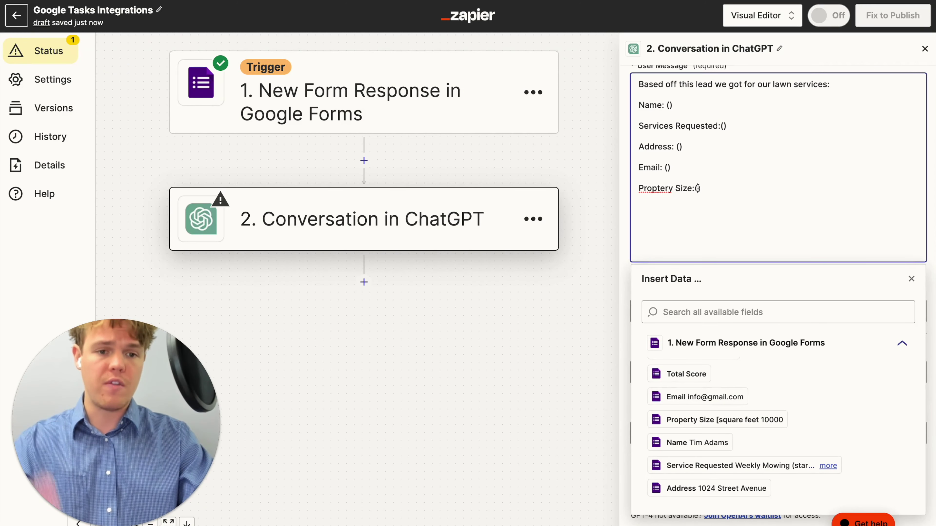
{"action": "left_click", "coordinate": [734, 420]}
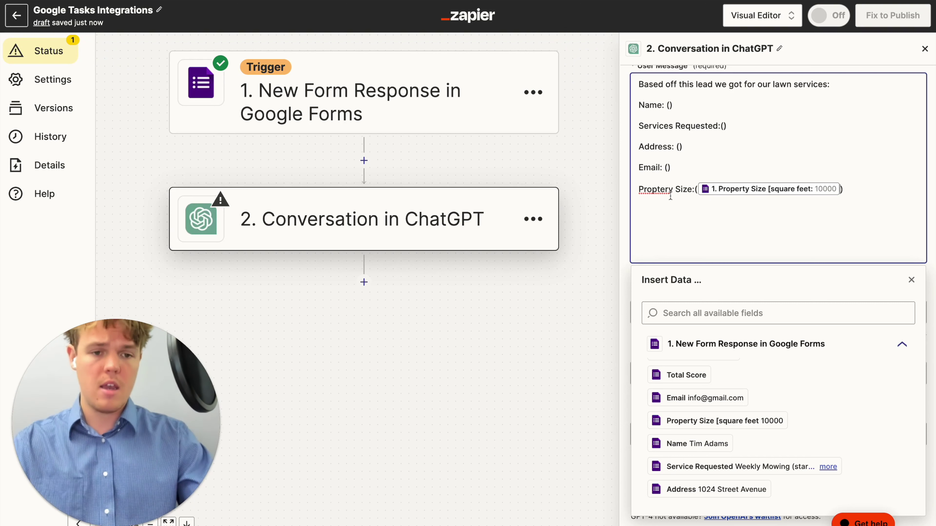
{"action": "right_click", "coordinate": [648, 185]}
{"action": "key", "text": "Escape"}
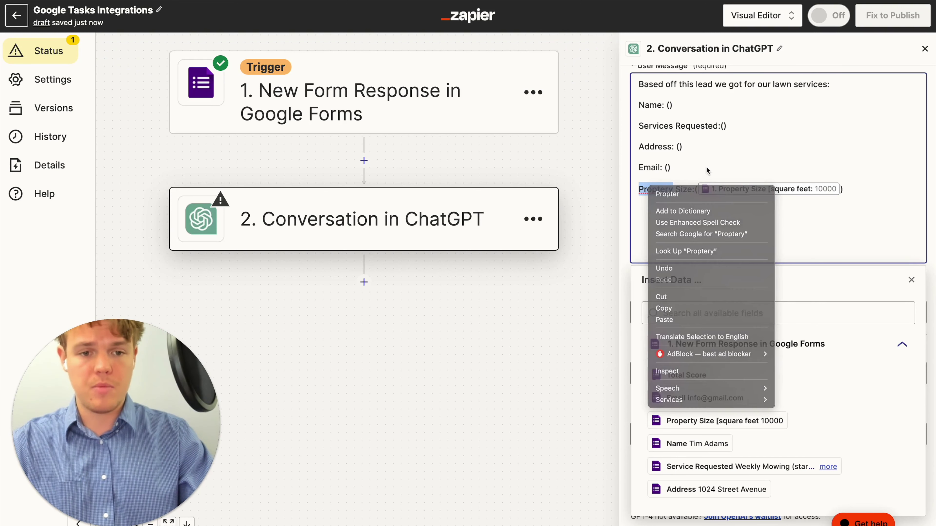
{"action": "key", "text": "Right"}
{"action": "key", "text": "BackSpace"}
{"action": "key", "text": "BackSpace"}
{"action": "key", "text": "BackSpace"}
{"action": "key", "text": "BackSpace"}
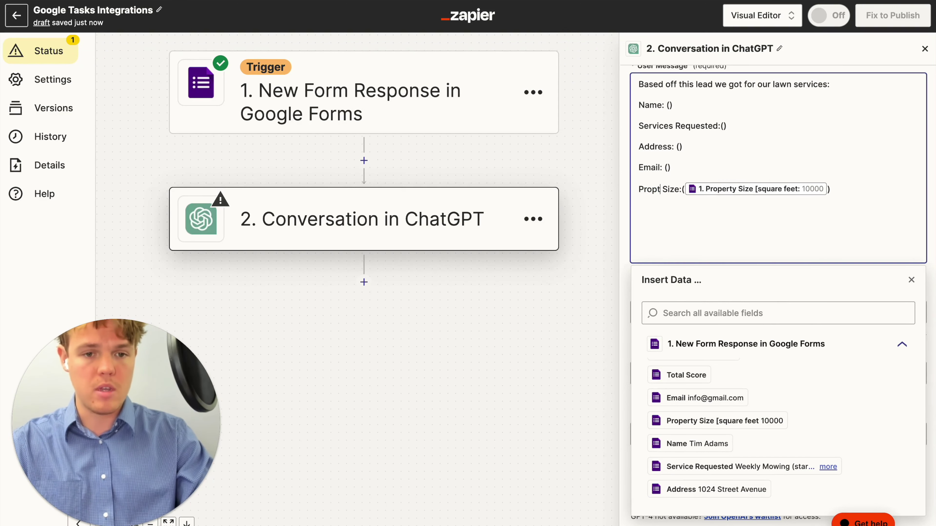
{"action": "type", "text": "erty"}
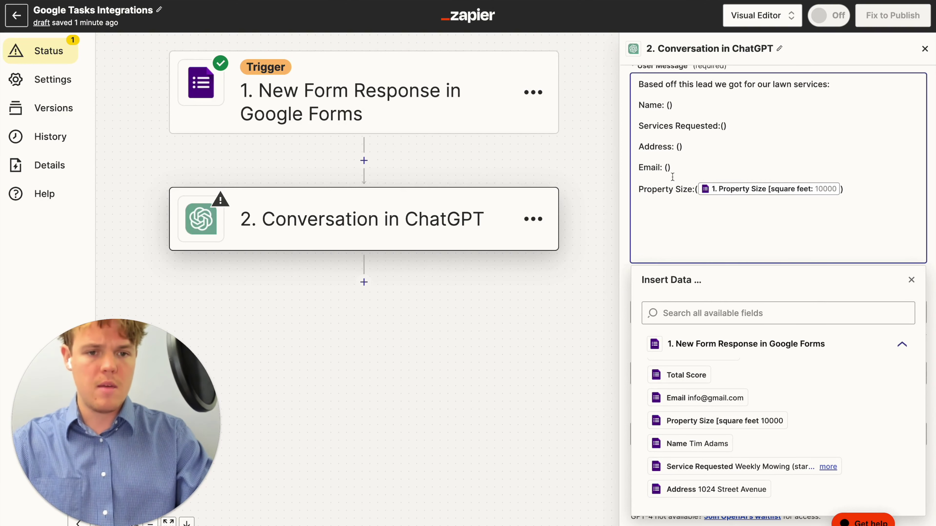
Map the Email, Address, Service Requested and Name answers into their parentheses
{"action": "left_click", "coordinate": [668, 168]}
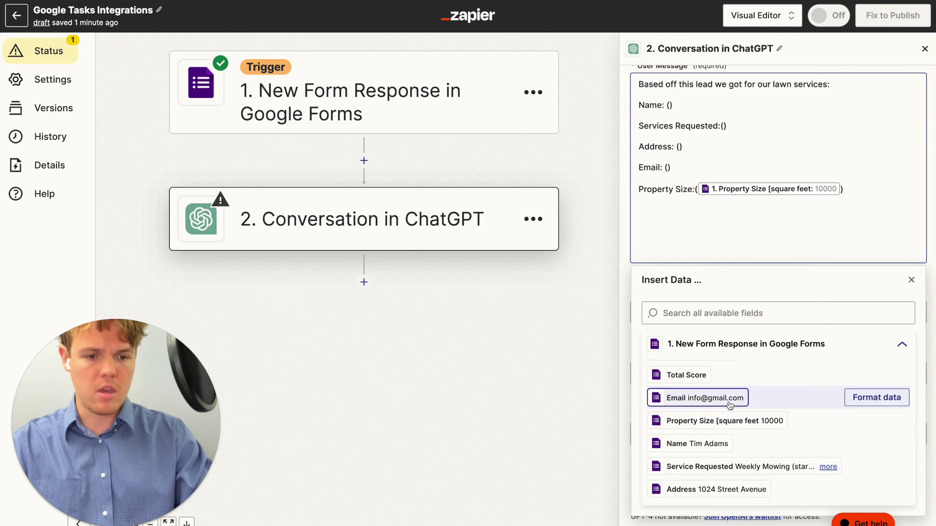
{"action": "left_click", "coordinate": [704, 398]}
{"action": "left_click", "coordinate": [679, 146]}
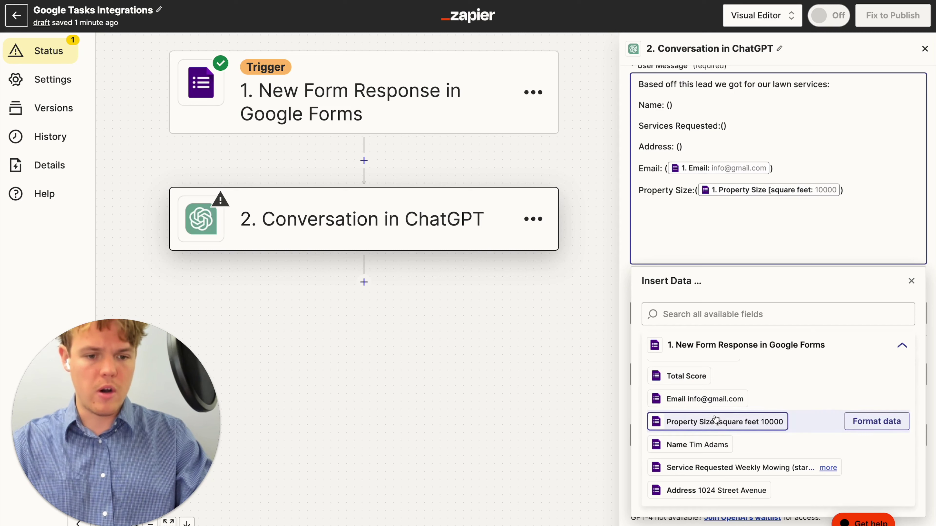
{"action": "scroll", "coordinate": [700, 443], "scroll_direction": "down", "scroll_amount": 1}
{"action": "left_click", "coordinate": [711, 483]}
{"action": "left_click", "coordinate": [723, 120]}
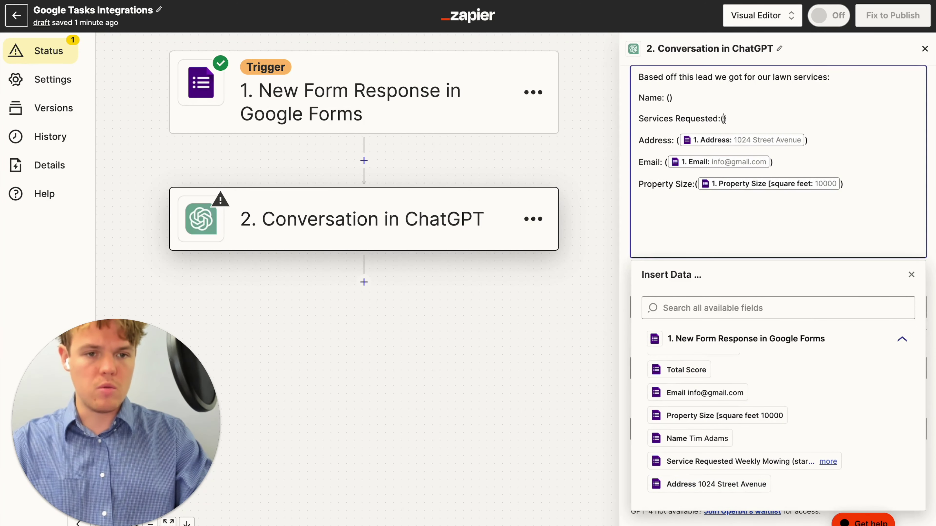
{"action": "left_click", "coordinate": [712, 461]}
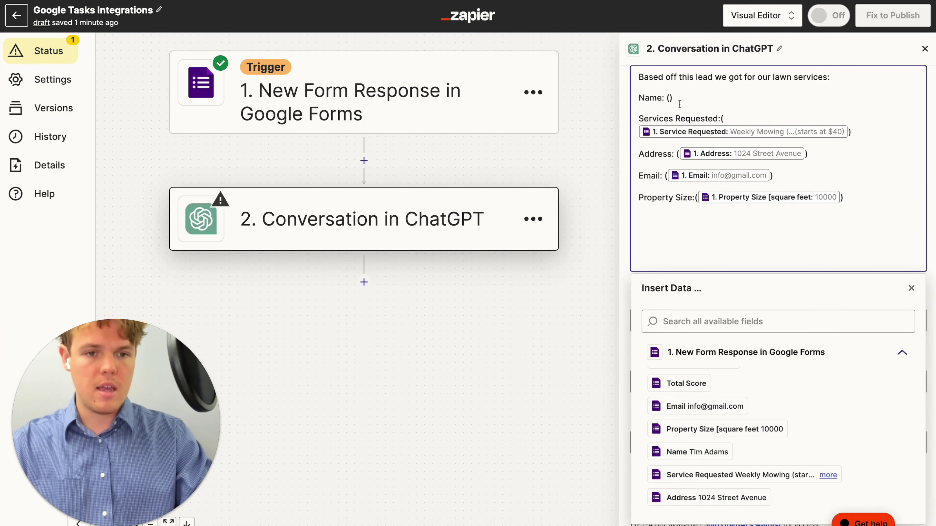
{"action": "left_click", "coordinate": [669, 98]}
{"action": "left_click", "coordinate": [696, 452]}
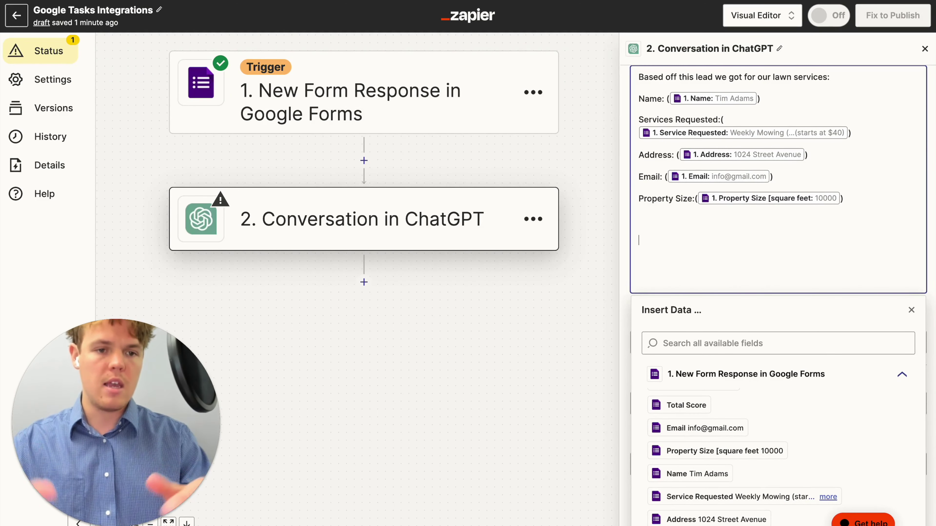
{"action": "left_click", "coordinate": [756, 262]}
{"action": "key", "text": "BackSpace"}
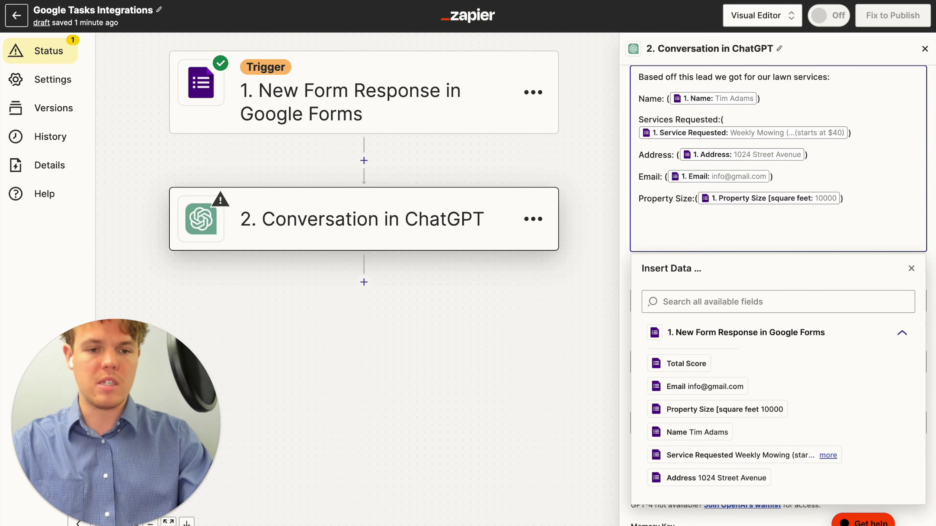
Add 'Generate a task list in bullet point structure:' and the 1-through-3 setup line to the prompt
{"action": "type", "text": "G"}
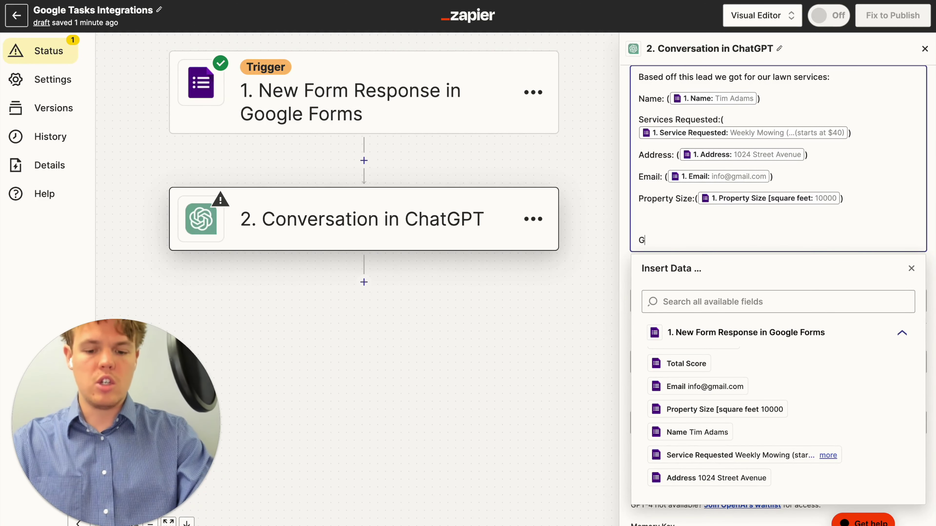
{"action": "type", "text": "enerate a task lis"}
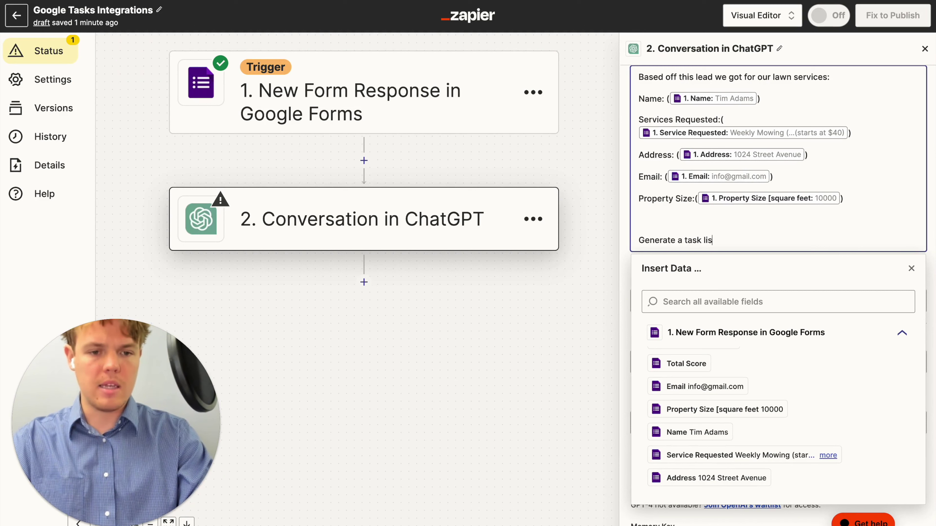
{"action": "type", "text": "t in bullet poi"}
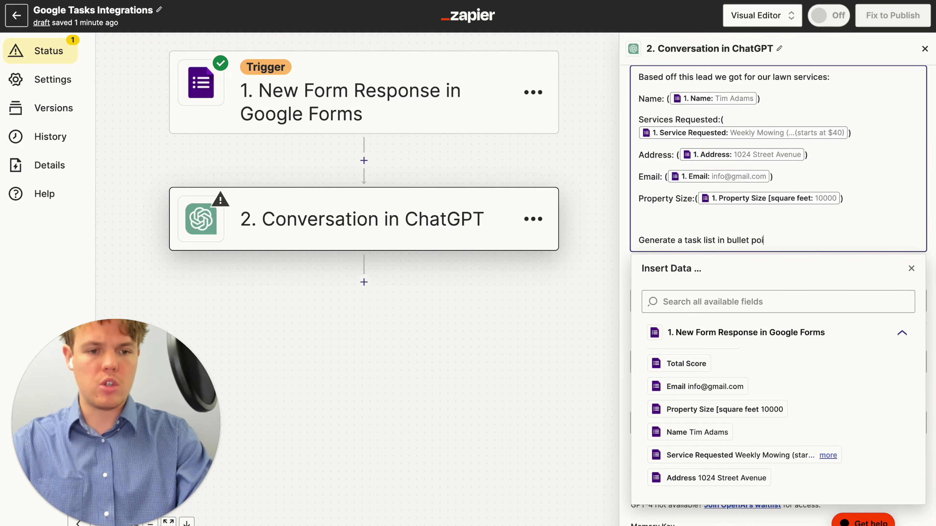
{"action": "type", "text": "nt stucture"}
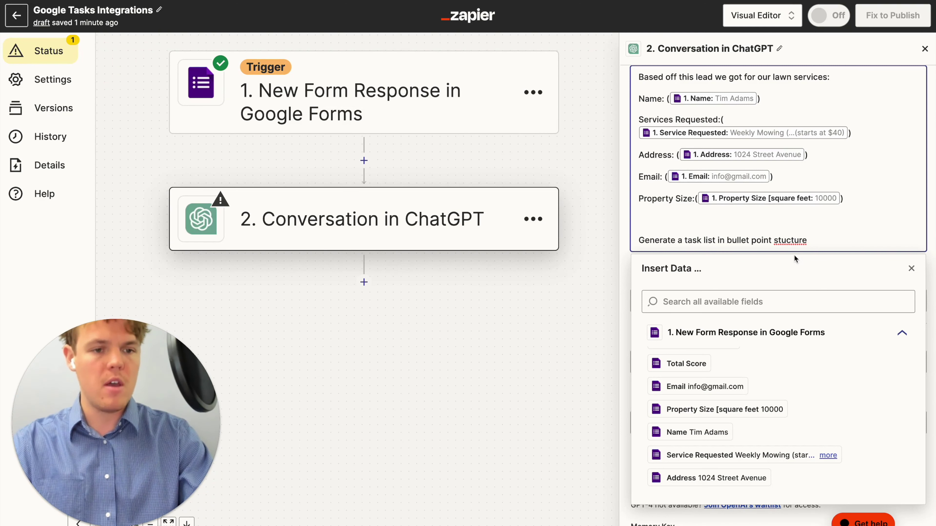
{"action": "right_click", "coordinate": [779, 238]}
{"action": "left_click", "coordinate": [799, 250]}
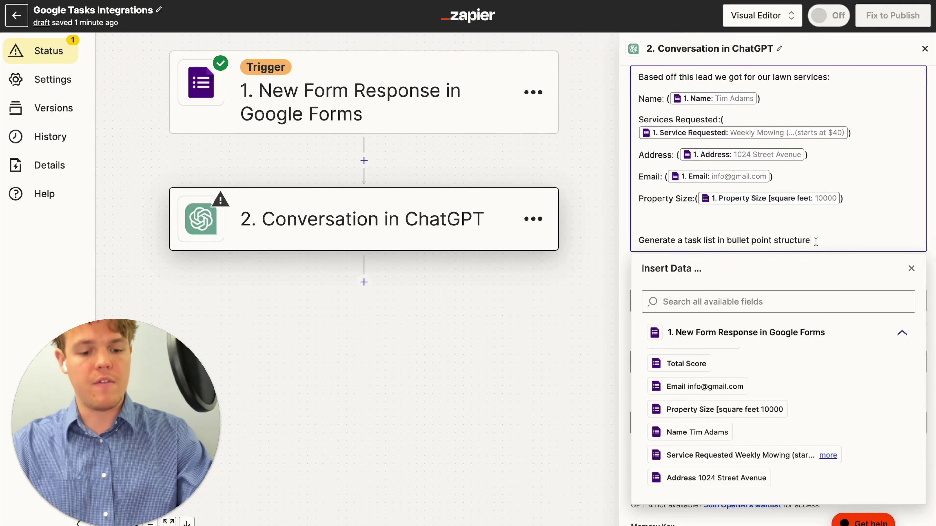
{"action": "type", "text": ":"}
{"action": "key", "text": "Return"}
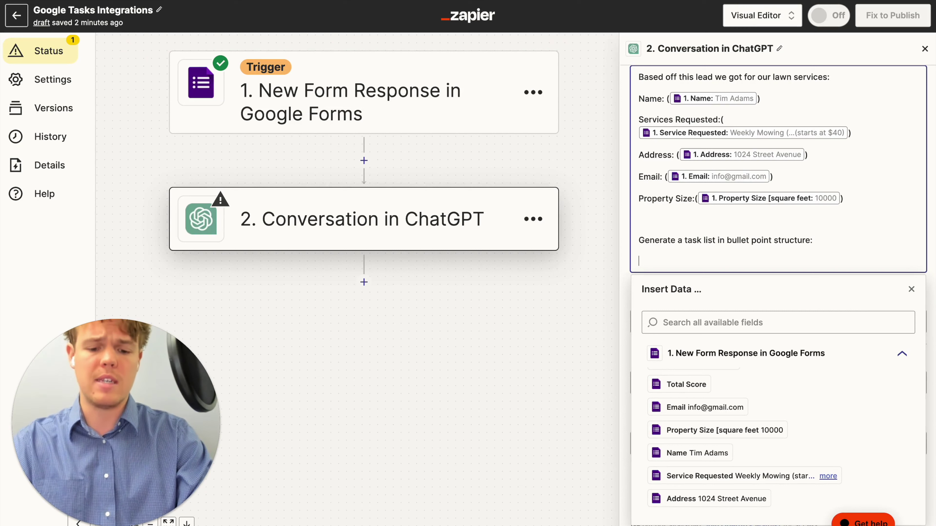
{"action": "type", "text": "Se"}
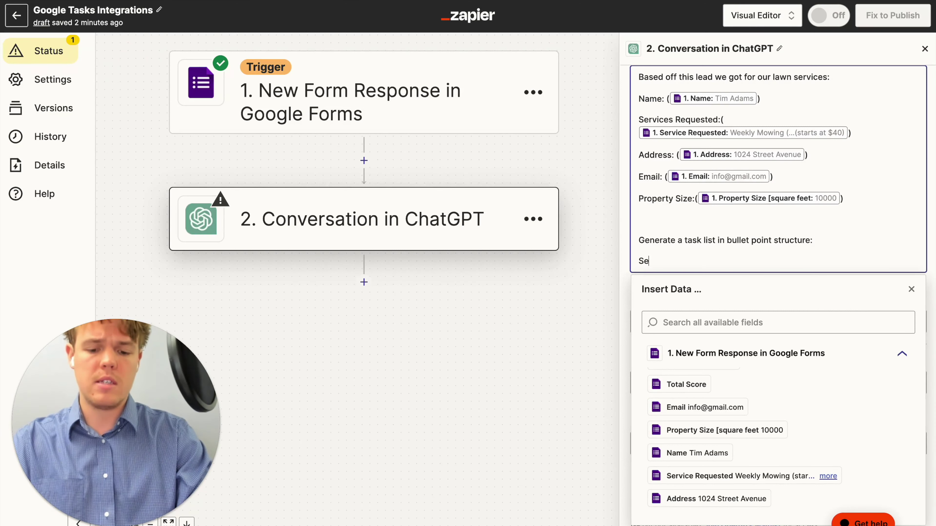
{"action": "type", "text": "t it up as 1 though 3,"}
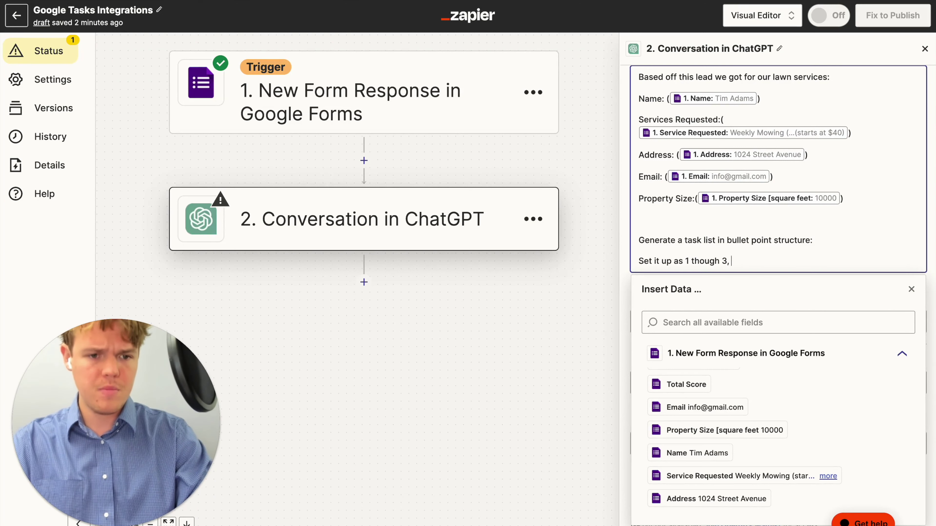
{"action": "type", "text": " and lets have the"}
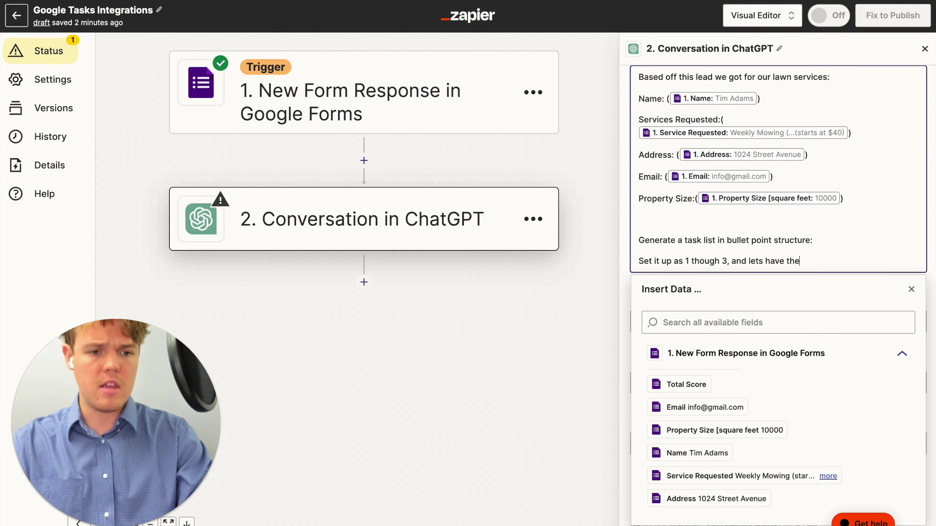
{"action": "type", "text": " task list be"}
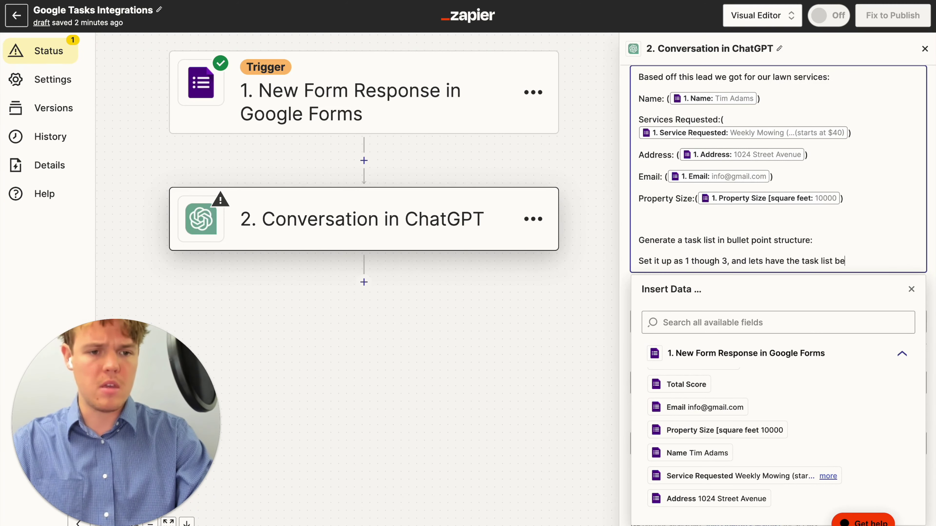
{"action": "type", "text": ":"}
{"action": "key", "text": "Return"}
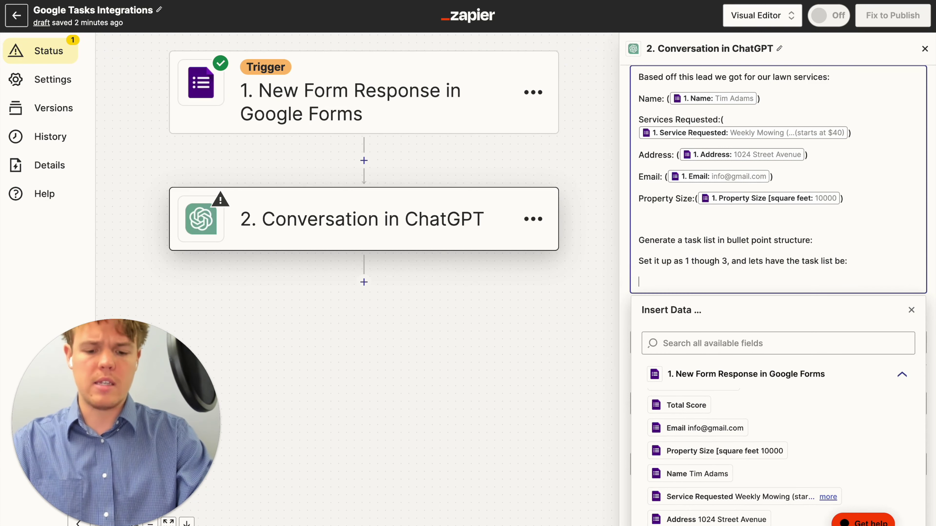
List the three tasks: reply to email, services requested with relevant information, lead-specific email template
{"action": "type", "text": "Reply To Emai"}
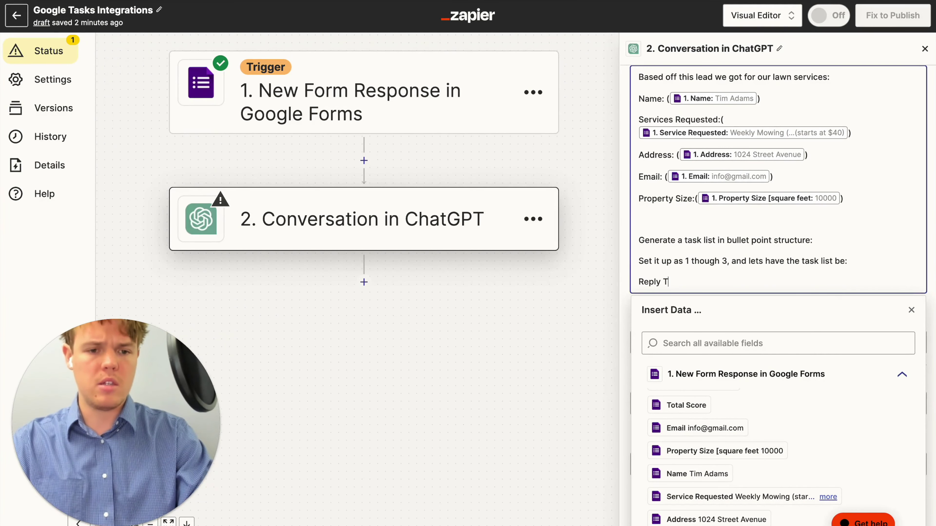
{"action": "key", "text": "BackSpace"}
{"action": "key", "text": "BackSpace"}
{"action": "key", "text": "BackSpace"}
{"action": "key", "text": "BackSpace"}
{"action": "key", "text": "BackSpace"}
{"action": "key", "text": "BackSpace"}
{"action": "key", "text": "BackSpace"}
{"action": "key", "text": "BackSpace"}
{"action": "key", "text": "BackSpace"}
{"action": "key", "text": "BackSpace"}
{"action": "key", "text": "BackSpace"}
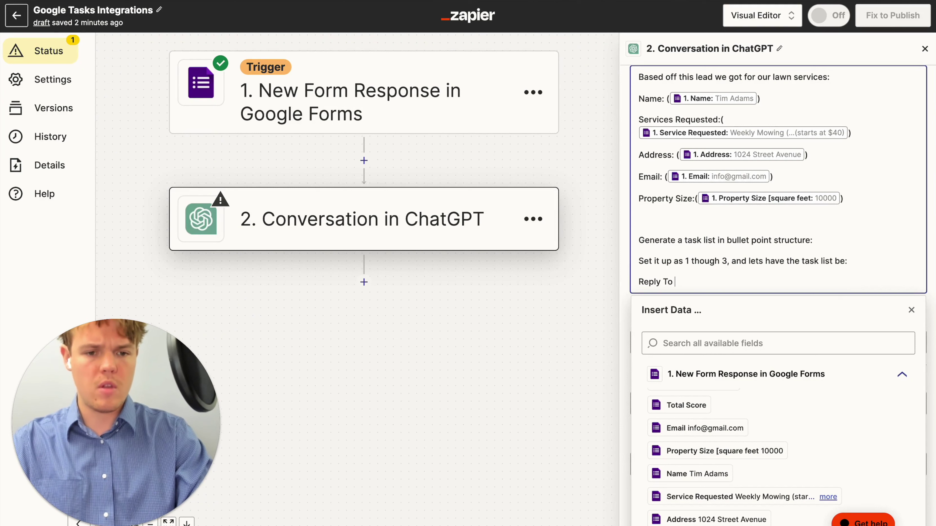
{"action": "key", "text": "BackSpace"}
{"action": "key", "text": "BackSpace"}
{"action": "type", "text": "1) "}
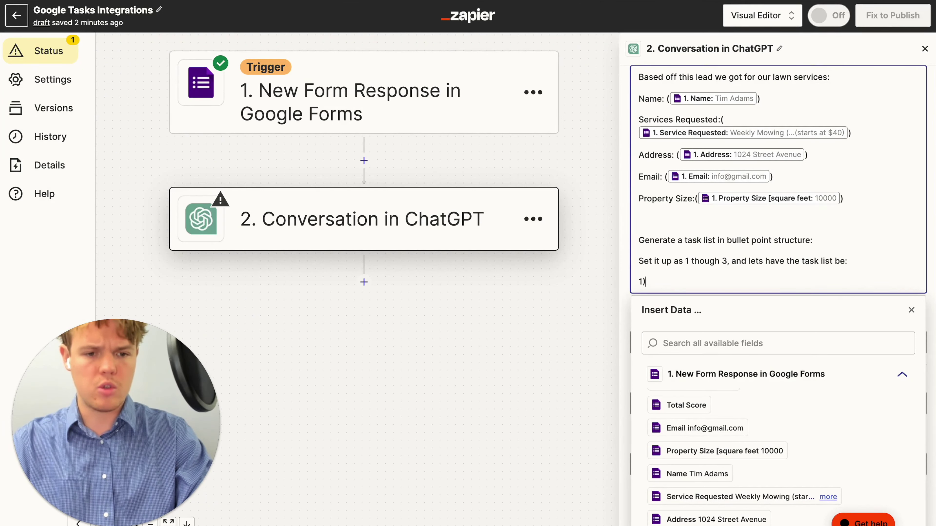
{"action": "type", "text": "Reply To email"}
{"action": "key", "text": "Return"}
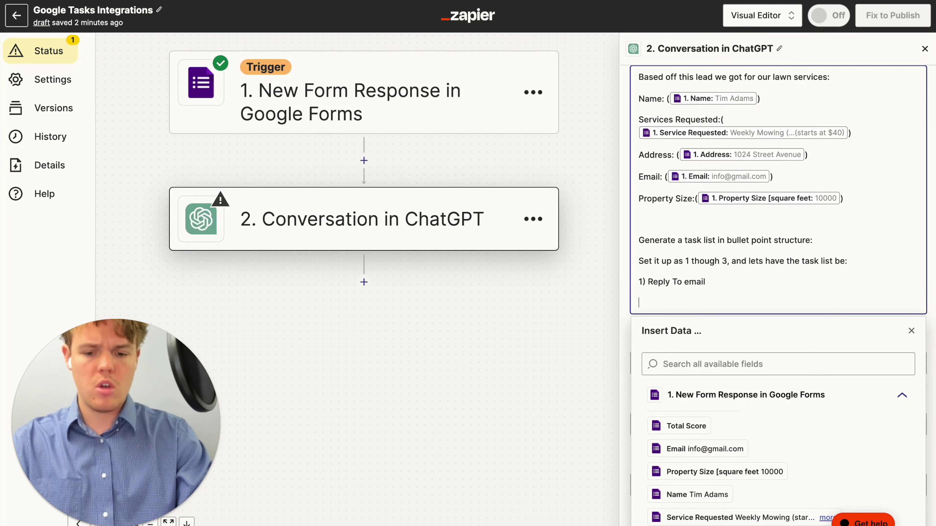
{"action": "key", "text": "BackSpace"}
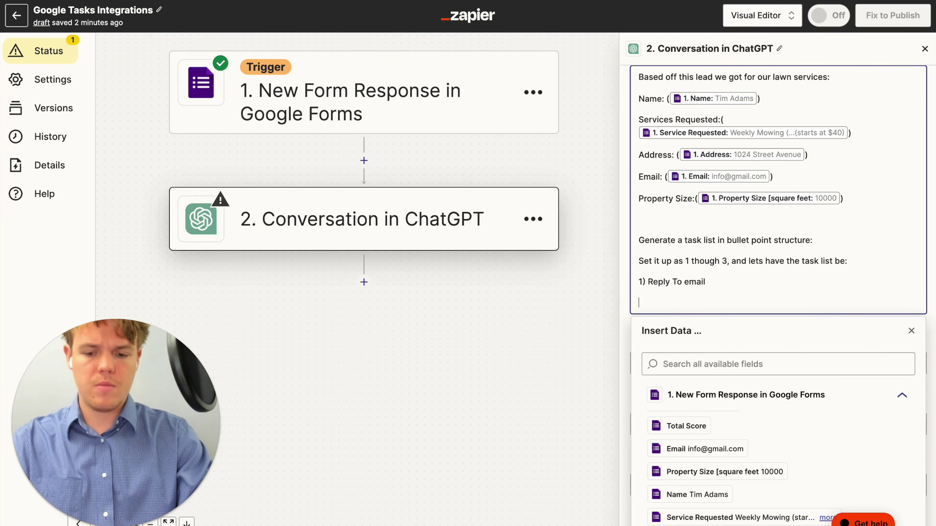
{"action": "type", "text": "2) Se"}
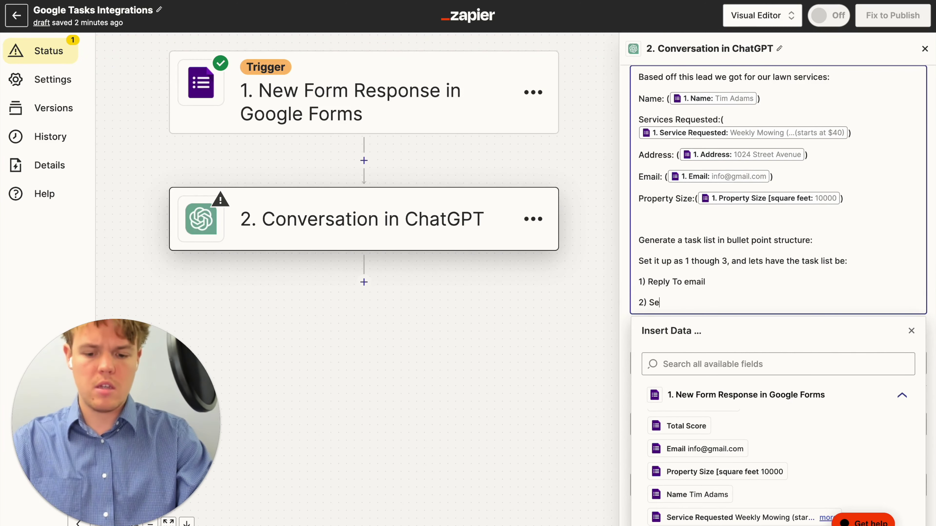
{"action": "type", "text": "rvices Reques"}
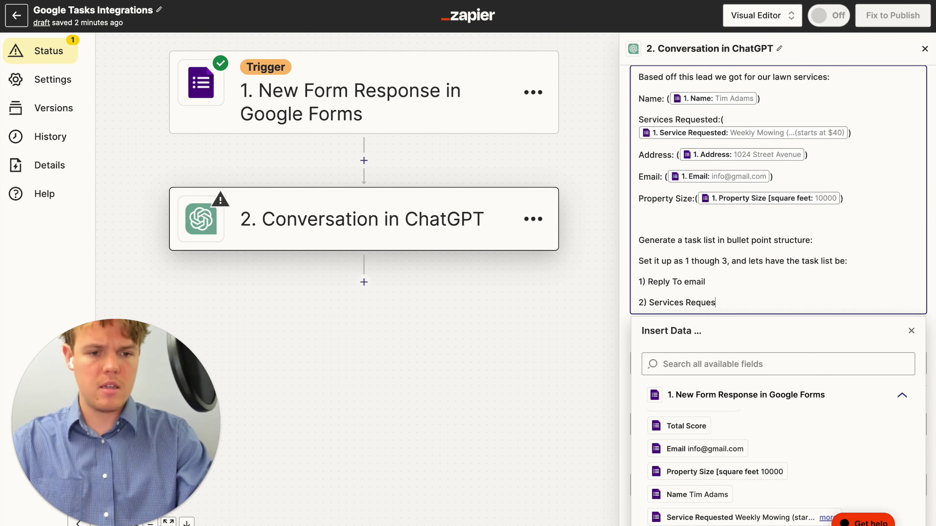
{"action": "type", "text": "ted With Nae"}
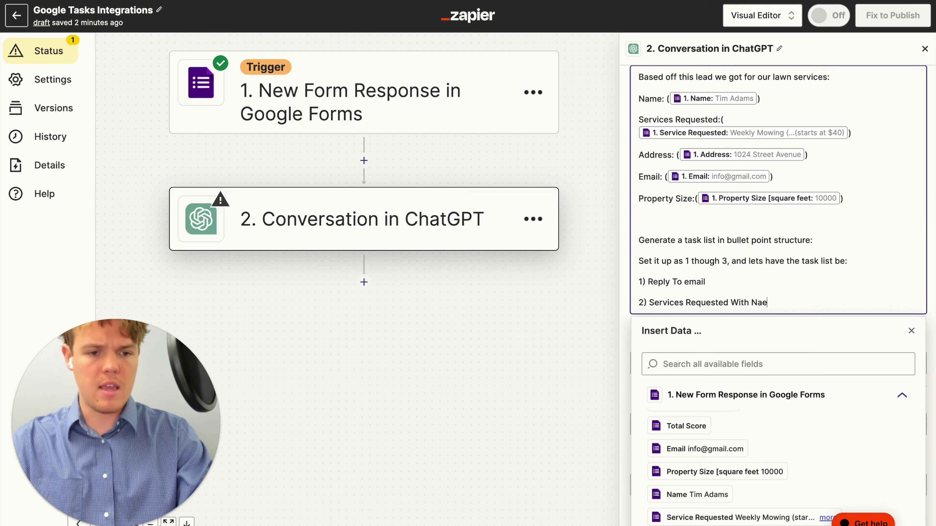
{"action": "key", "text": "BackSpace"}
{"action": "key", "text": "BackSpace"}
{"action": "key", "text": "BackSpace"}
{"action": "type", "text": "Rele"}
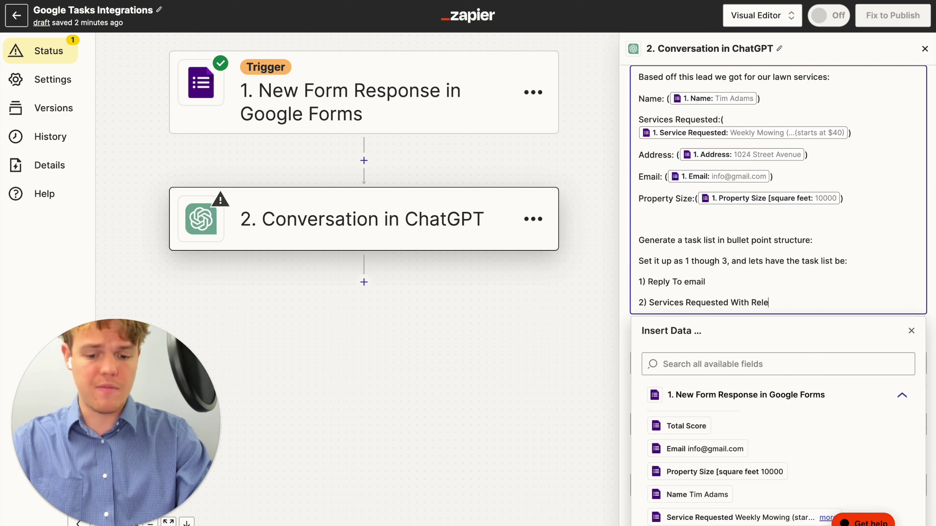
{"action": "type", "text": "vant Infomration"}
{"action": "key", "text": "Return"}
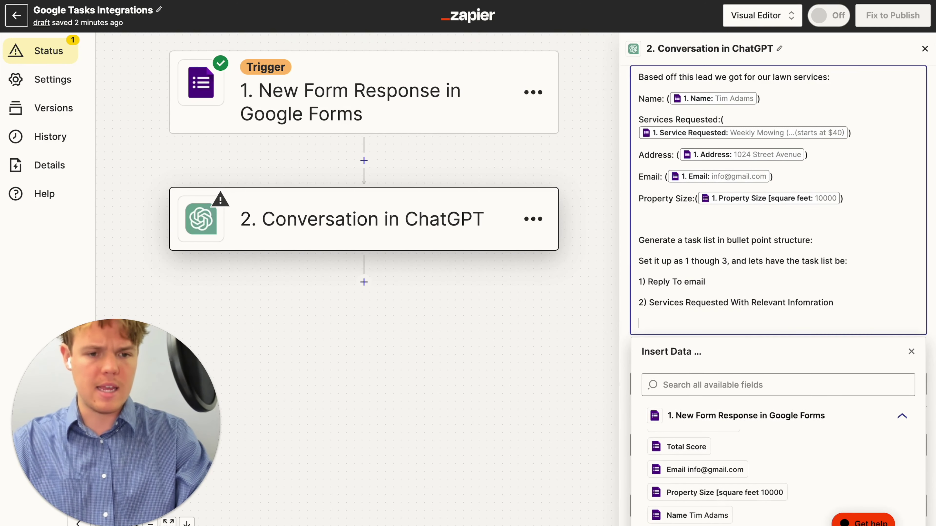
{"action": "type", "text": "3) G"}
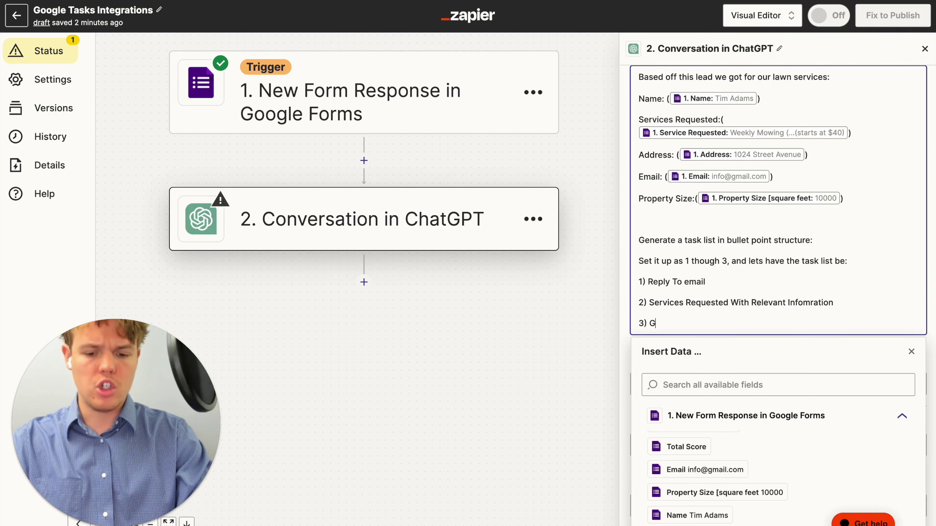
{"action": "type", "text": "enerate a template that is specific to this lead that can be us"}
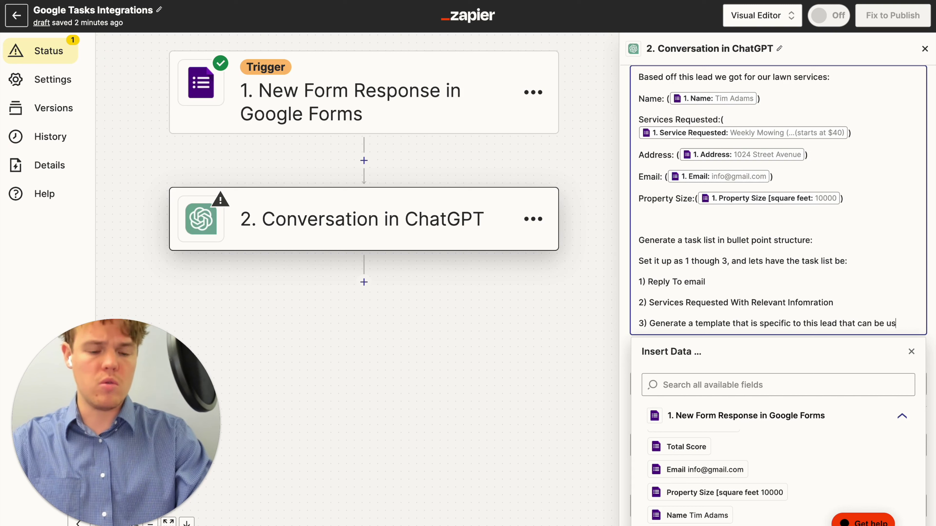
{"action": "type", "text": "ed in an email"}
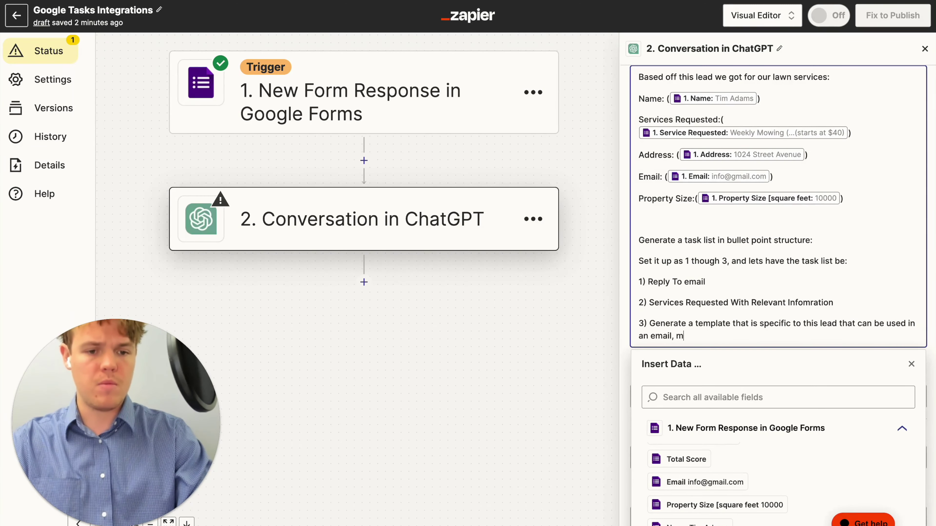
{"action": "type", "text": " body."}
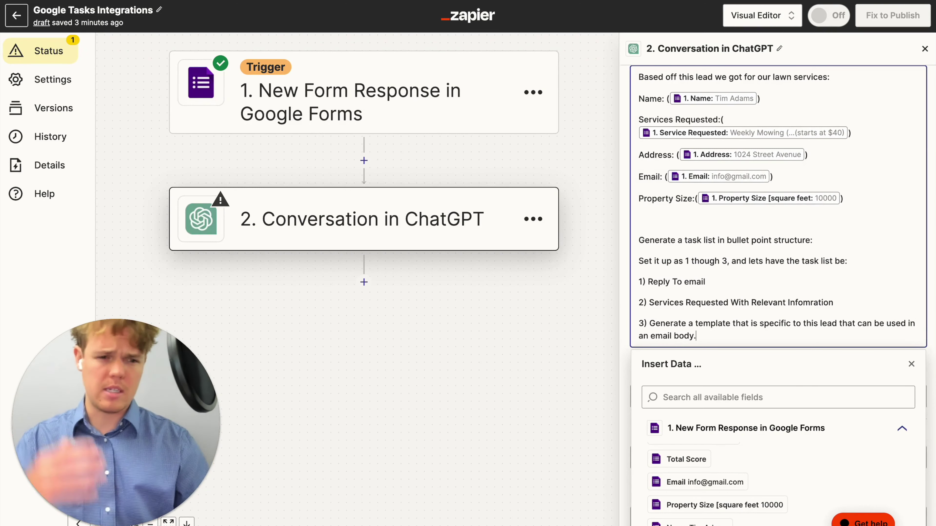
{"action": "left_click", "coordinate": [912, 364]}
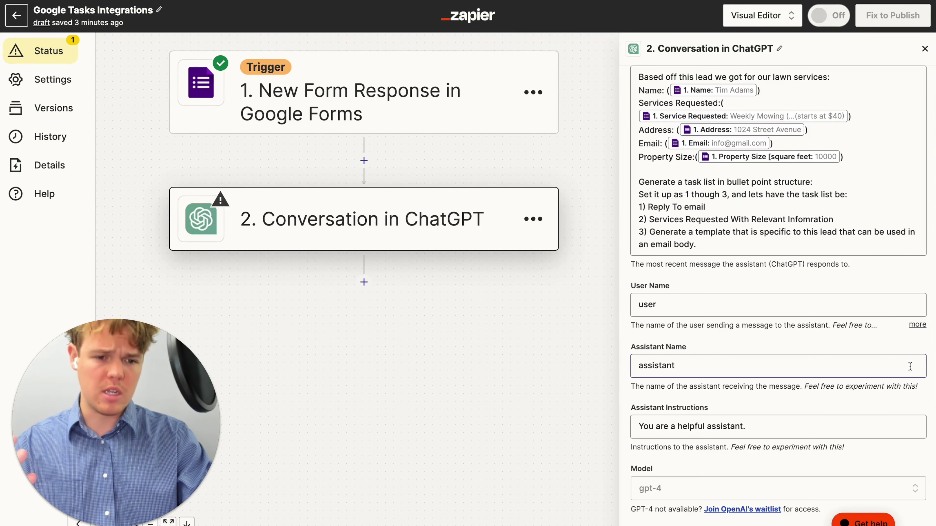
Enter 'formtask' as the ChatGPT Memory Key and continue to the test stage
{"action": "scroll", "coordinate": [851, 351], "scroll_direction": "up", "scroll_amount": 2}
{"action": "scroll", "coordinate": [851, 351], "scroll_direction": "up", "scroll_amount": 2}
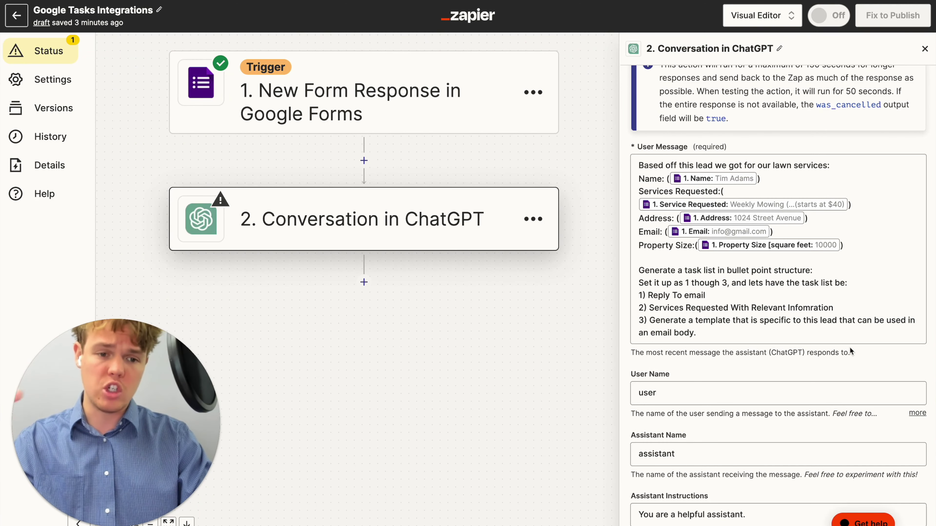
{"action": "scroll", "coordinate": [850, 347], "scroll_direction": "down", "scroll_amount": 3}
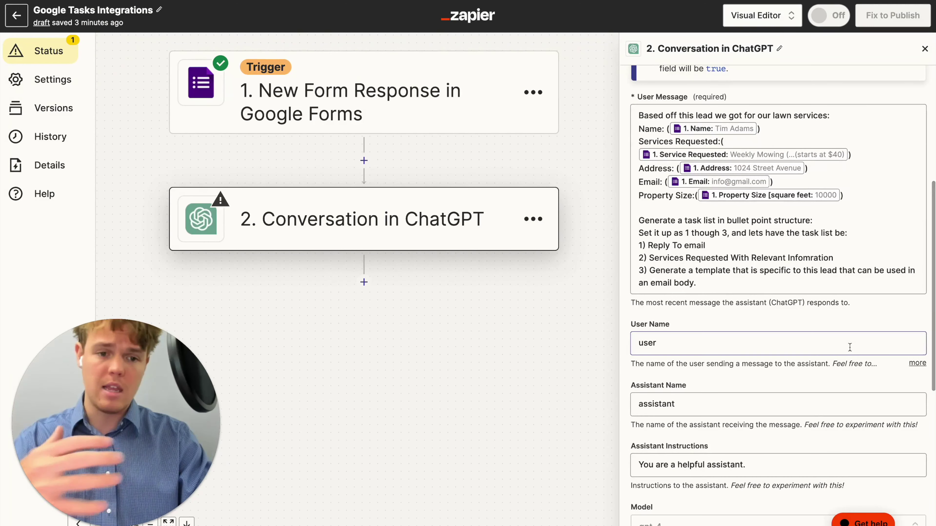
{"action": "scroll", "coordinate": [850, 347], "scroll_direction": "down", "scroll_amount": 10}
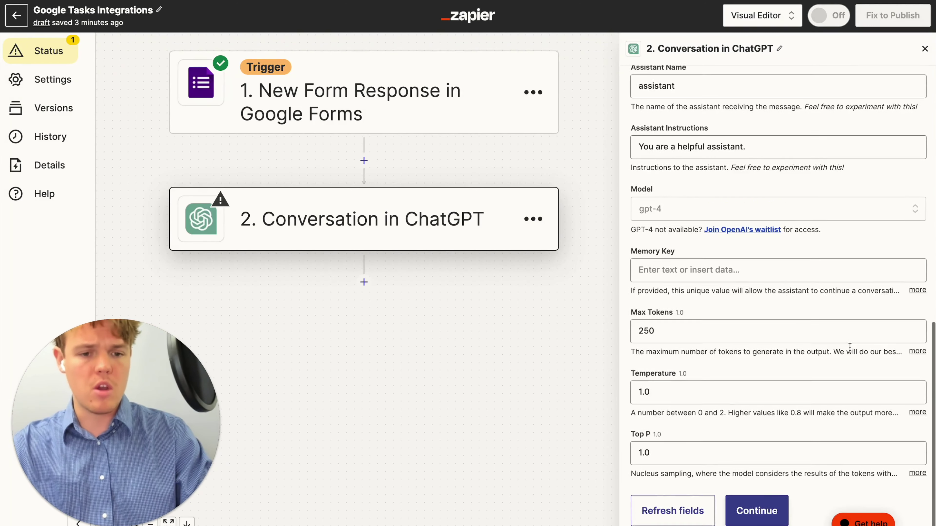
{"action": "left_click", "coordinate": [737, 248]}
{"action": "type", "text": "form"}
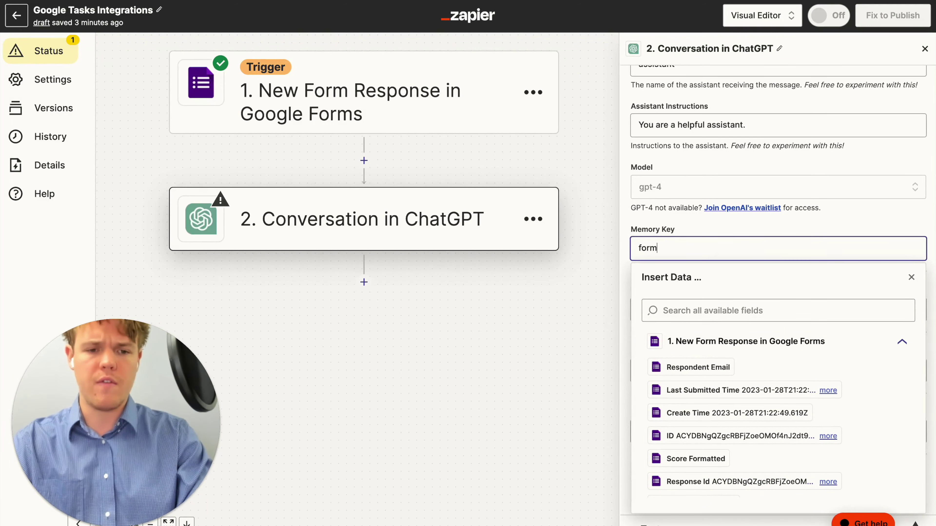
{"action": "type", "text": "task"}
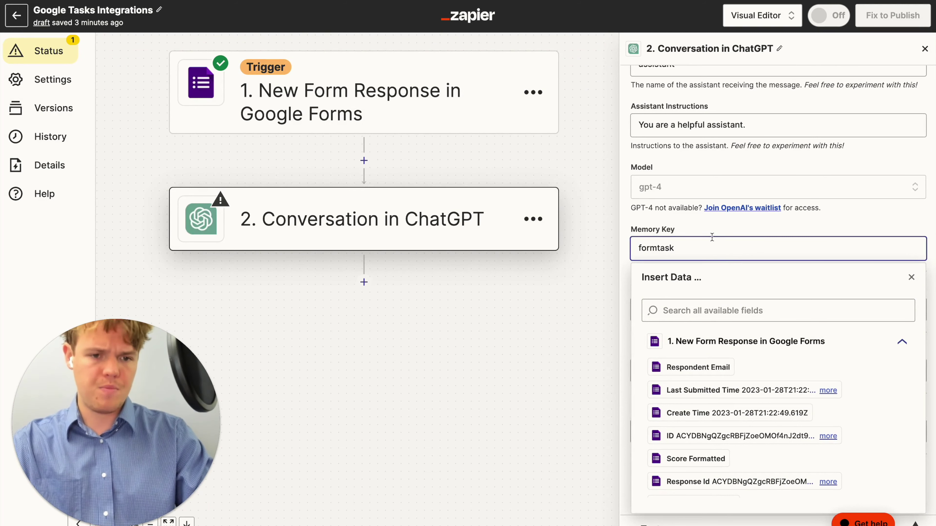
{"action": "left_click", "coordinate": [756, 487]}
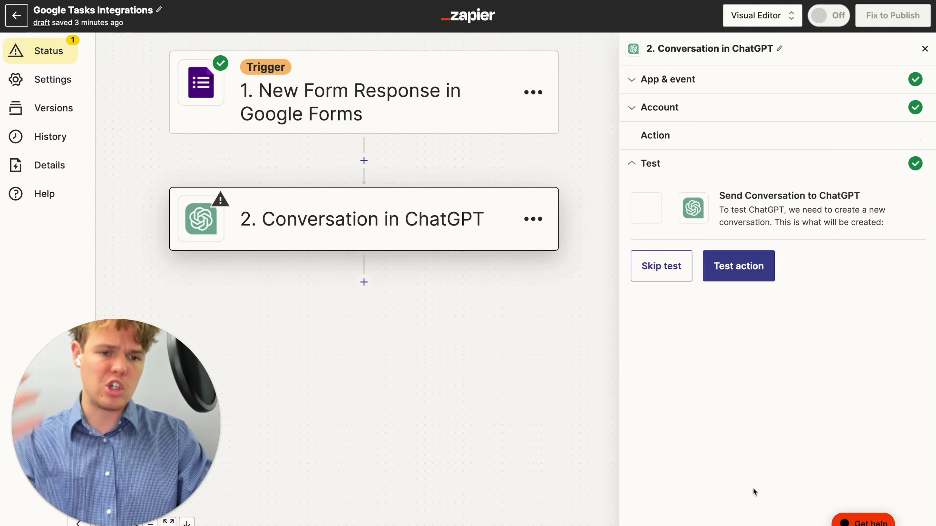
Test the ChatGPT action and read through the returned three-part task list
{"action": "scroll", "coordinate": [751, 498], "scroll_direction": "down", "scroll_amount": 1}
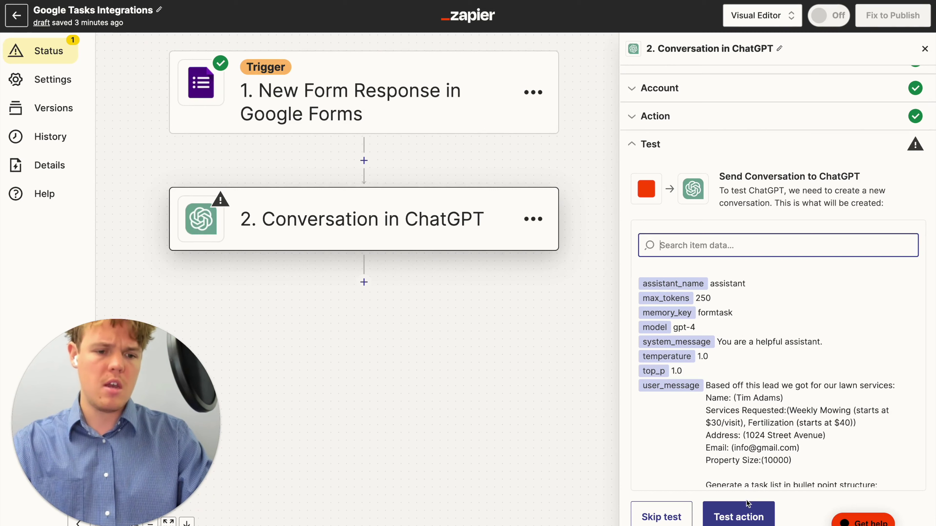
{"action": "left_click", "coordinate": [748, 513]}
{"action": "scroll", "coordinate": [784, 302], "scroll_direction": "down", "scroll_amount": 2}
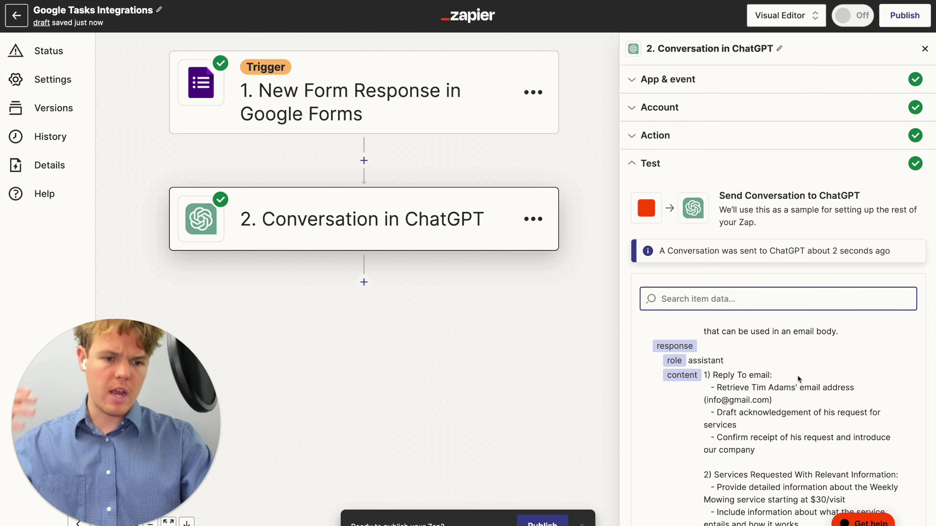
{"action": "scroll", "coordinate": [831, 410], "scroll_direction": "down", "scroll_amount": 1}
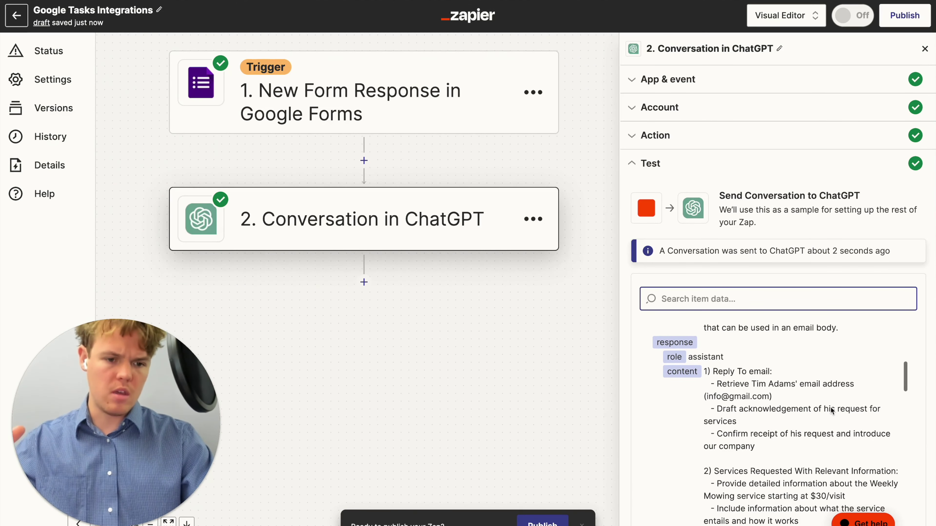
{"action": "scroll", "coordinate": [822, 430], "scroll_direction": "down", "scroll_amount": 2}
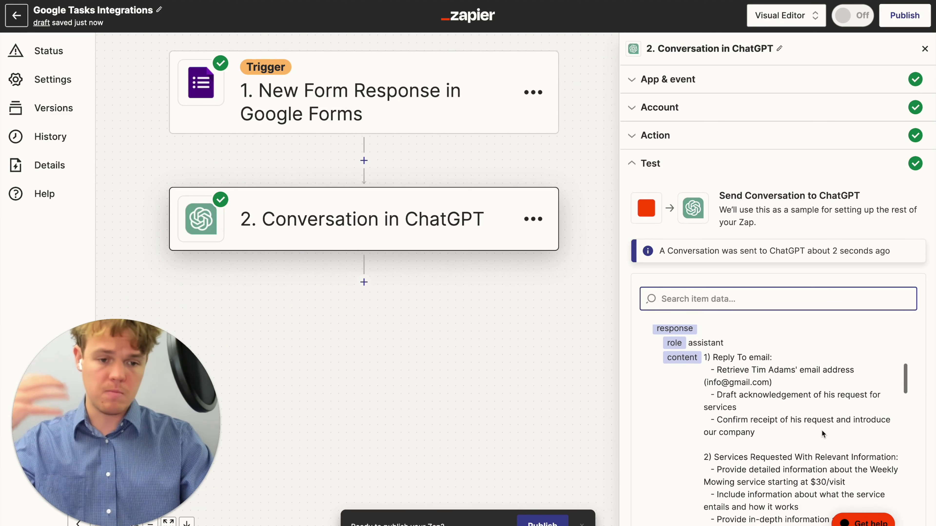
{"action": "scroll", "coordinate": [822, 431], "scroll_direction": "down", "scroll_amount": 2}
{"action": "scroll", "coordinate": [821, 431], "scroll_direction": "down", "scroll_amount": 2}
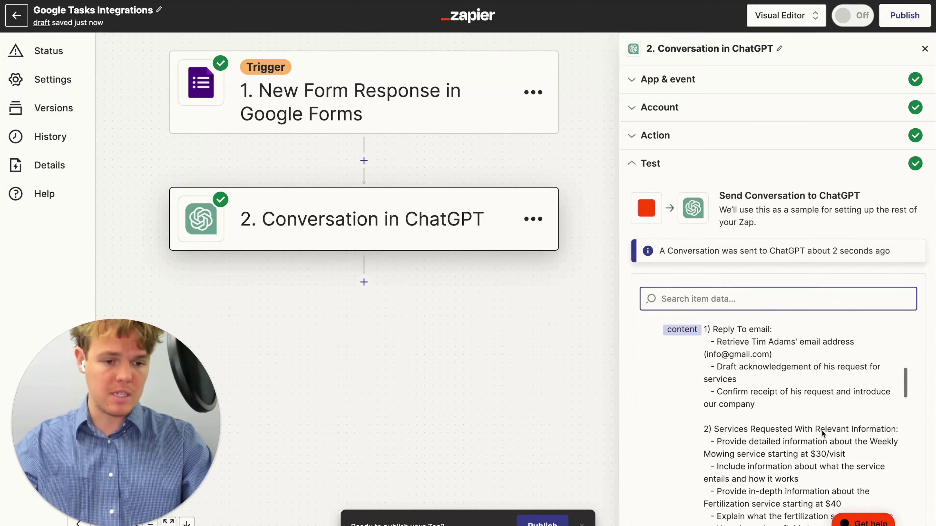
{"action": "scroll", "coordinate": [821, 432], "scroll_direction": "down", "scroll_amount": 2}
{"action": "scroll", "coordinate": [822, 430], "scroll_direction": "down", "scroll_amount": 1}
{"action": "scroll", "coordinate": [822, 430], "scroll_direction": "down", "scroll_amount": 1}
{"action": "scroll", "coordinate": [811, 414], "scroll_direction": "down", "scroll_amount": 2}
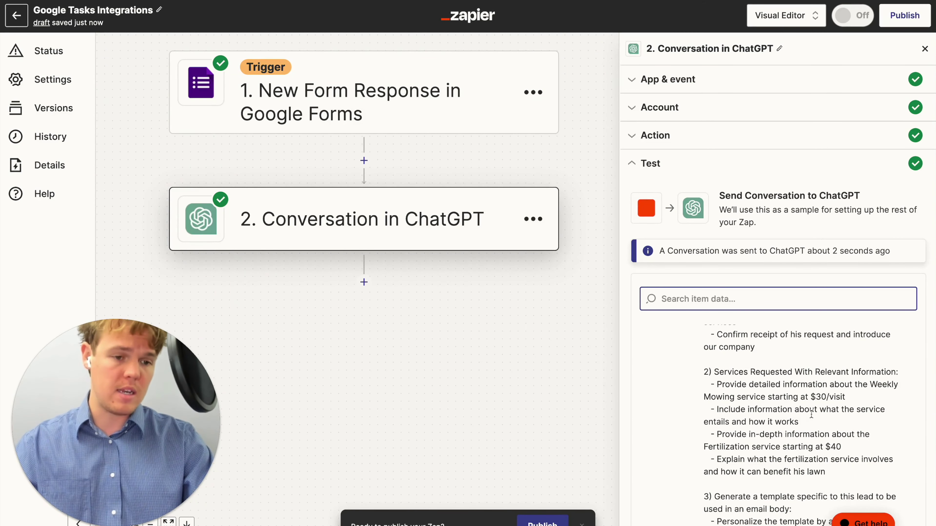
{"action": "scroll", "coordinate": [812, 414], "scroll_direction": "down", "scroll_amount": 10}
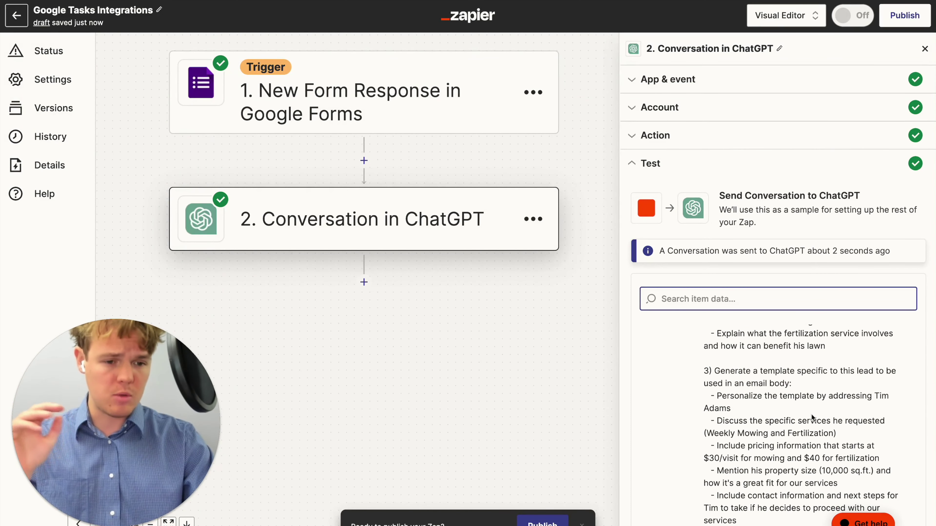
{"action": "scroll", "coordinate": [812, 418], "scroll_direction": "down", "scroll_amount": 1}
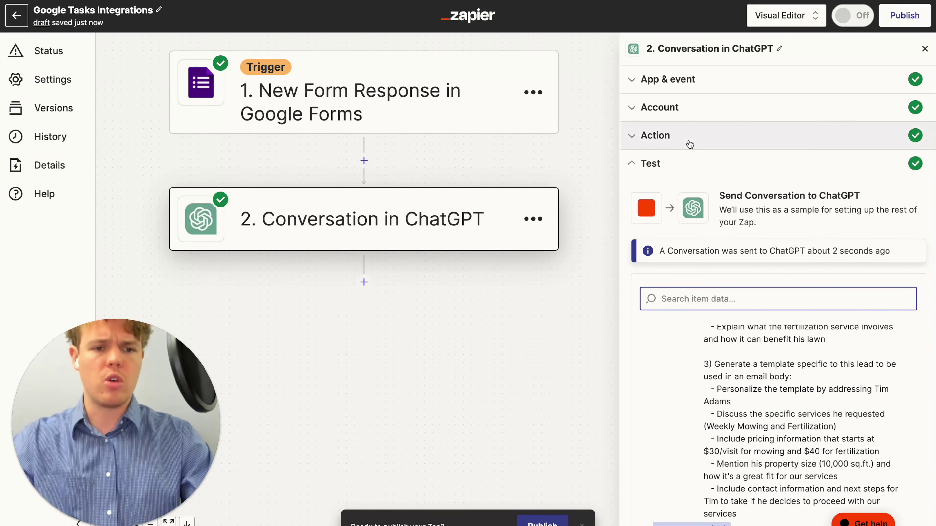
Replace the prompt's final period with ', please give me an example email body' and continue
{"action": "left_click", "coordinate": [702, 135]}
{"action": "scroll", "coordinate": [706, 318], "scroll_direction": "down", "scroll_amount": 10}
{"action": "left_click", "coordinate": [703, 353]}
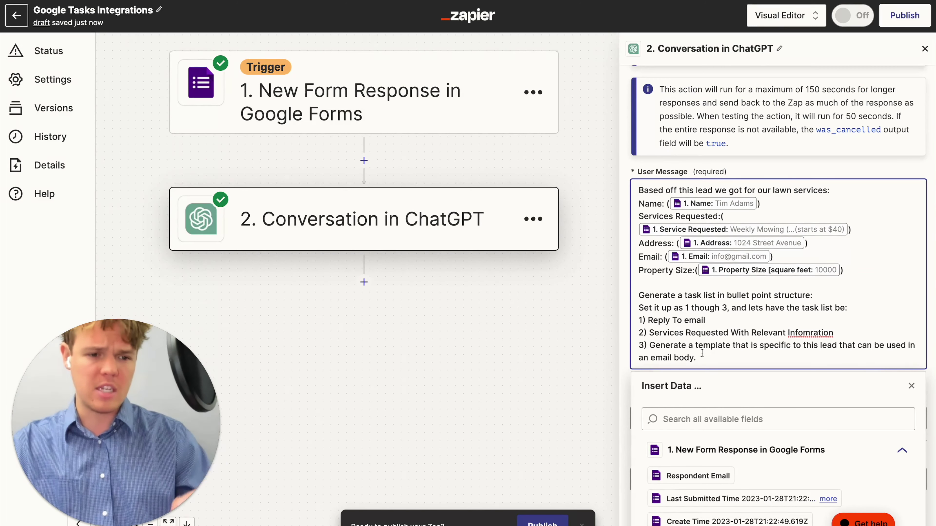
{"action": "key", "text": "BackSpace"}
{"action": "type", "text": ", please give me an example email body"}
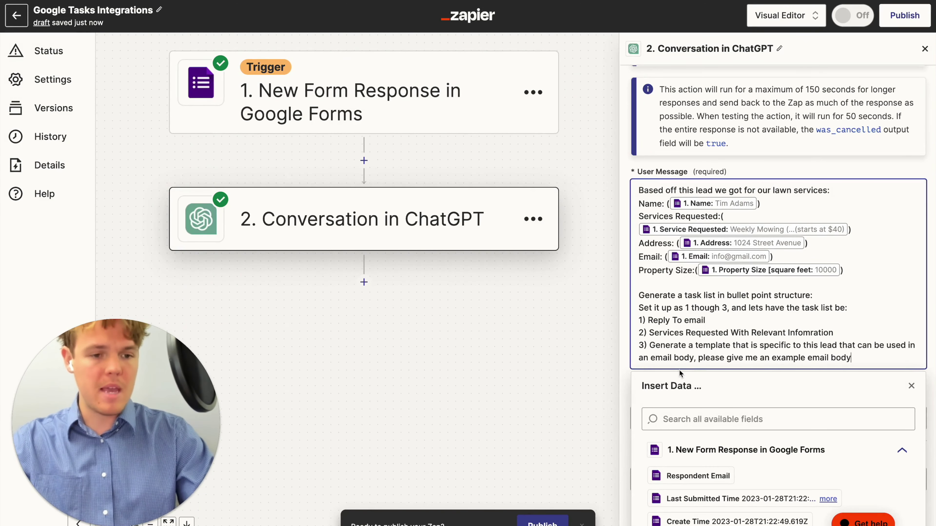
{"action": "scroll", "coordinate": [770, 357], "scroll_direction": "down", "scroll_amount": 15}
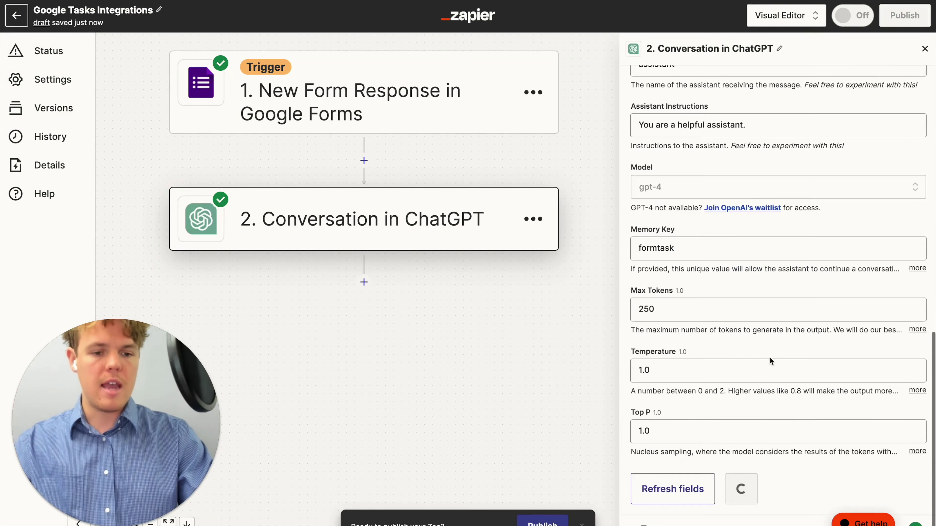
{"action": "left_click", "coordinate": [758, 496]}
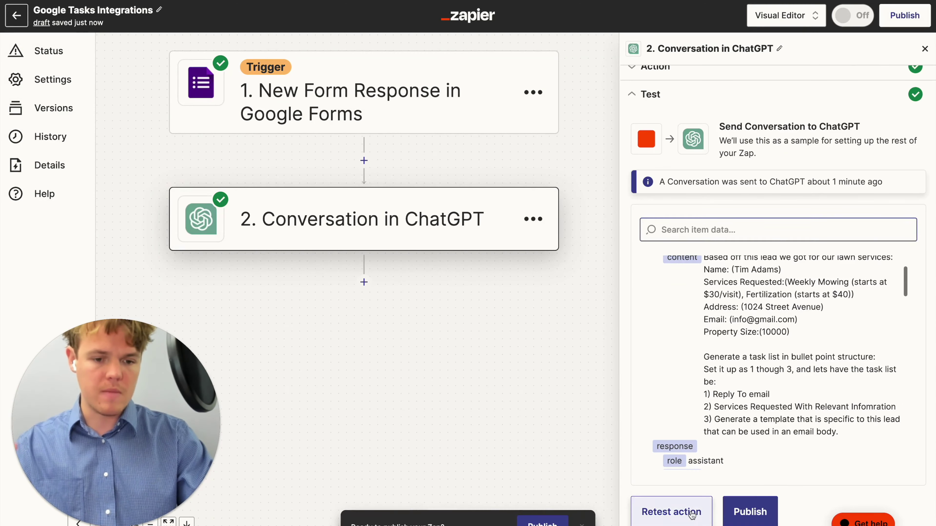
Retest the ChatGPT action and review the example email pitching $30 weekly mowing and $40 fertilization
{"action": "left_click", "coordinate": [691, 513]}
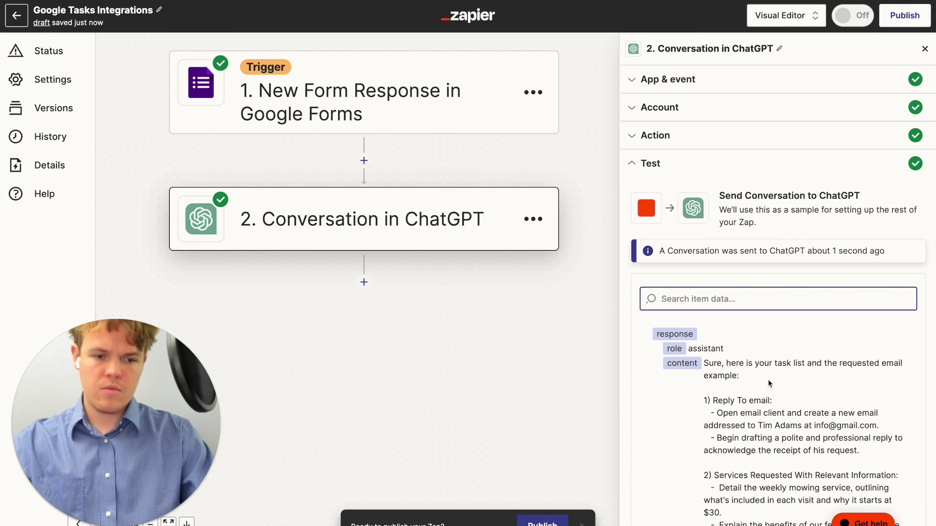
{"action": "scroll", "coordinate": [768, 380], "scroll_direction": "down", "scroll_amount": 4}
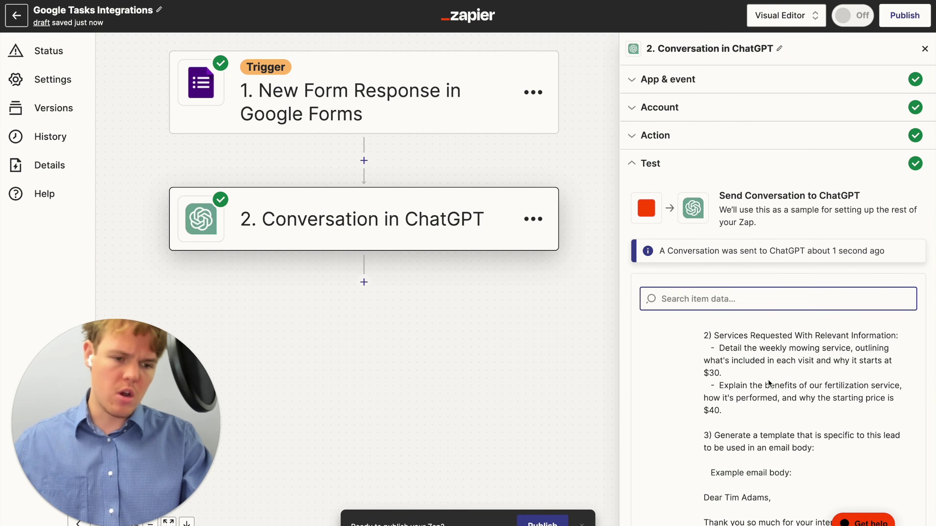
{"action": "scroll", "coordinate": [769, 384], "scroll_direction": "down", "scroll_amount": 4}
{"action": "scroll", "coordinate": [768, 380], "scroll_direction": "up", "scroll_amount": 2}
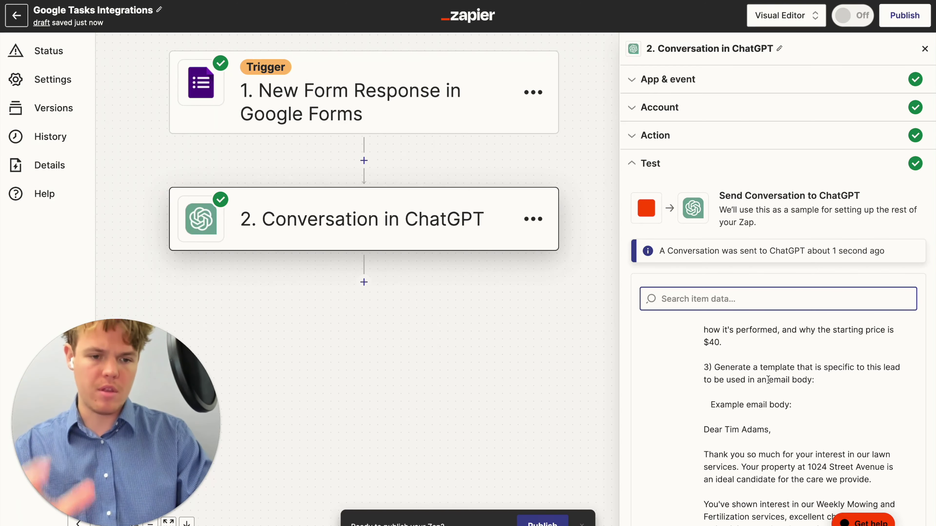
{"action": "scroll", "coordinate": [768, 380], "scroll_direction": "down", "scroll_amount": 5}
{"action": "scroll", "coordinate": [764, 367], "scroll_direction": "down", "scroll_amount": 5}
{"action": "scroll", "coordinate": [764, 367], "scroll_direction": "up", "scroll_amount": 3}
{"action": "scroll", "coordinate": [764, 367], "scroll_direction": "up", "scroll_amount": 8}
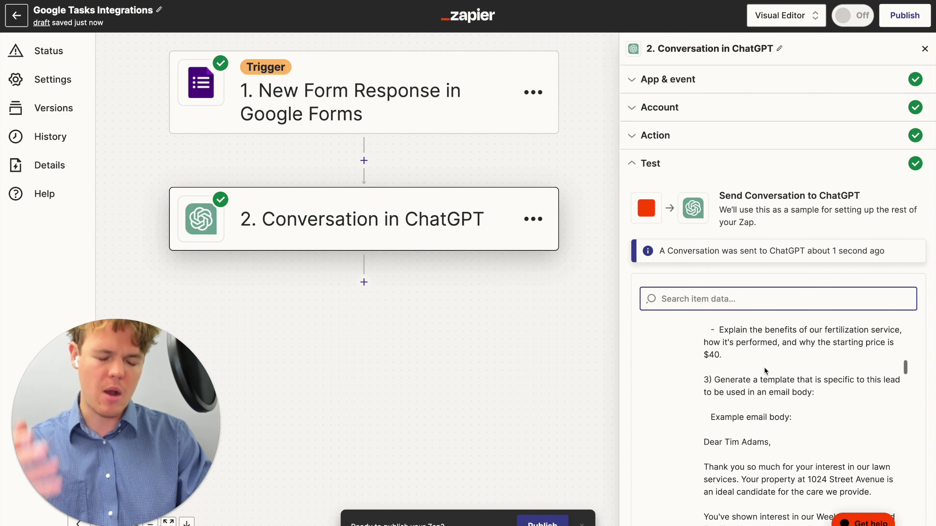
{"action": "scroll", "coordinate": [765, 371], "scroll_direction": "down", "scroll_amount": 5}
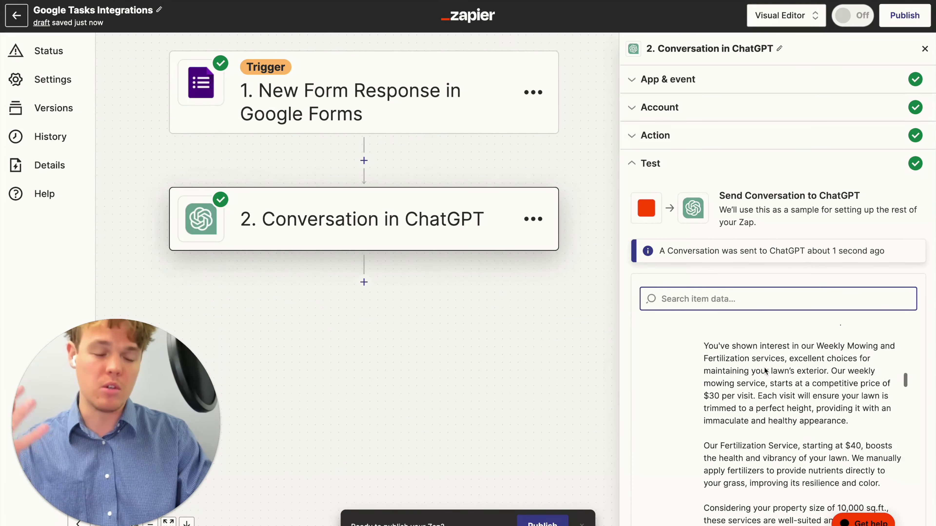
{"action": "scroll", "coordinate": [764, 367], "scroll_direction": "down", "scroll_amount": 1}
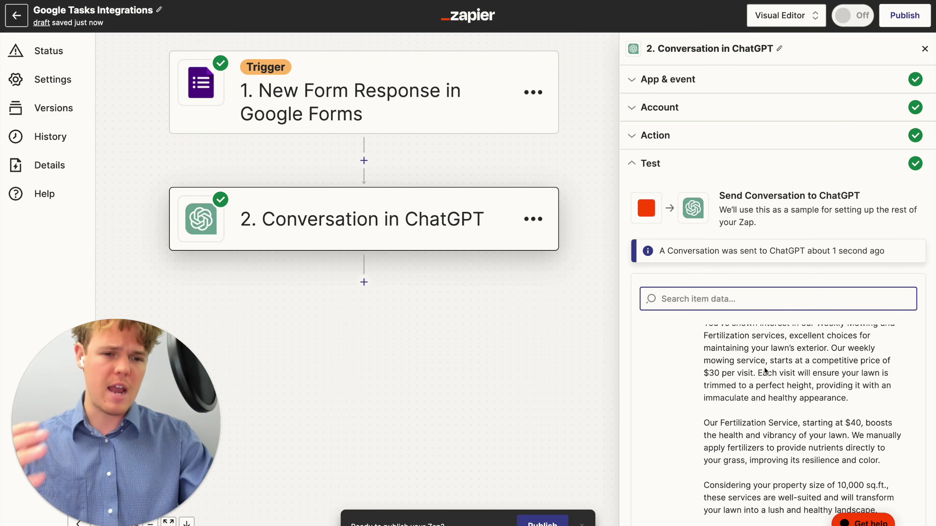
{"action": "scroll", "coordinate": [764, 368], "scroll_direction": "down", "scroll_amount": 10}
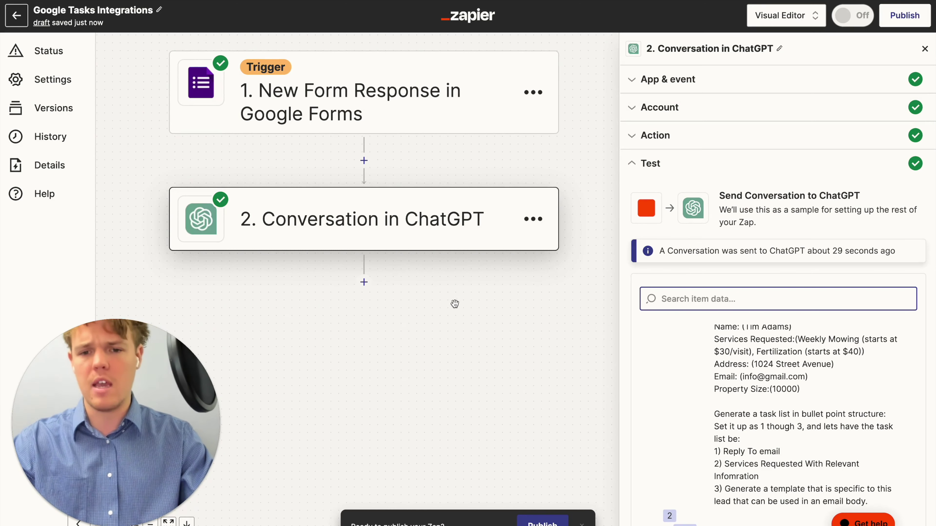
Add a Google Tasks step after ChatGPT with the Create Task event
{"action": "left_click", "coordinate": [363, 282]}
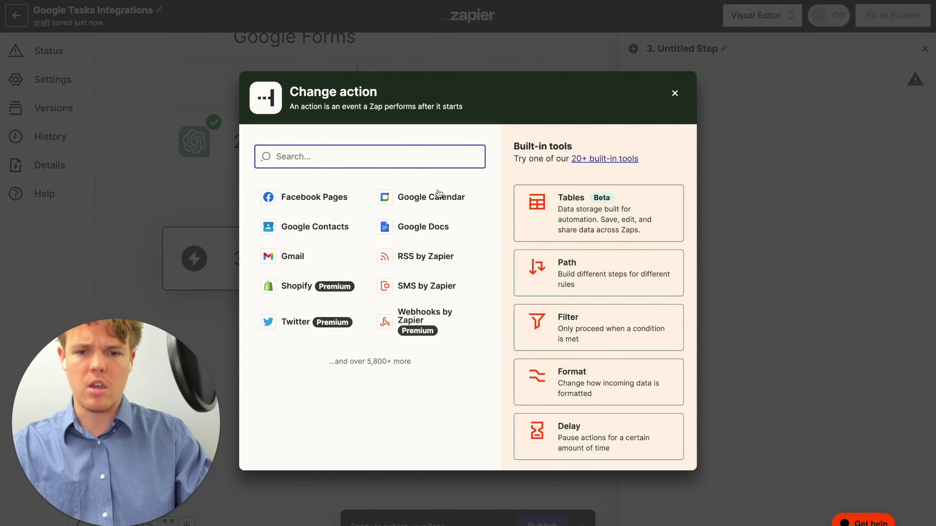
{"action": "type", "text": "googl task"}
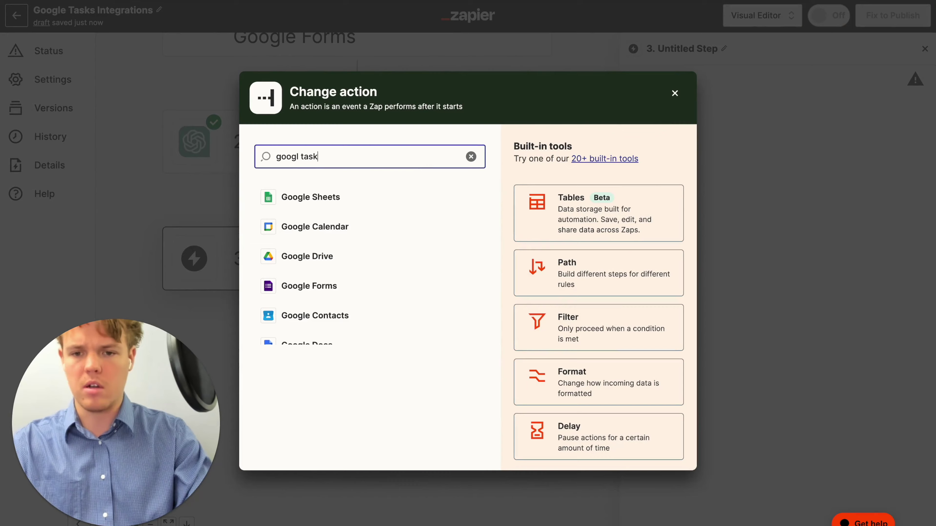
{"action": "left_click", "coordinate": [348, 195]}
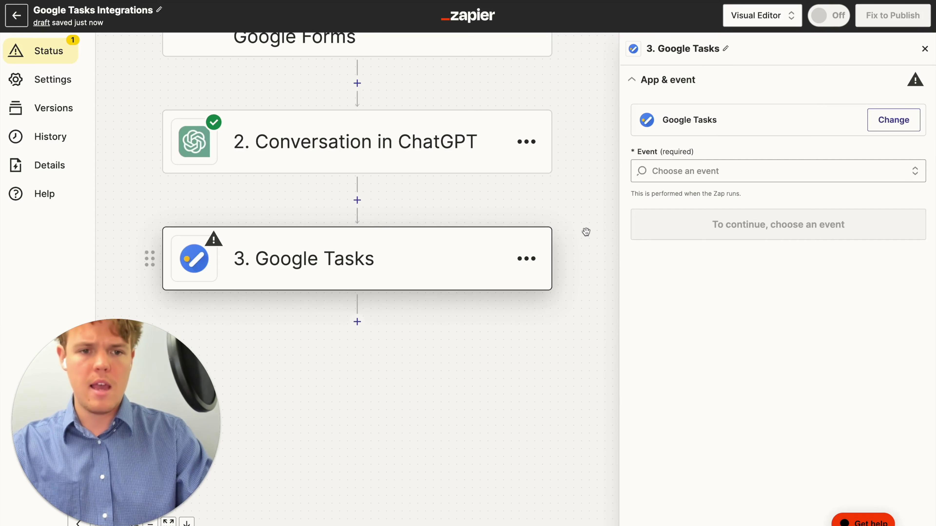
{"action": "left_click", "coordinate": [681, 173]}
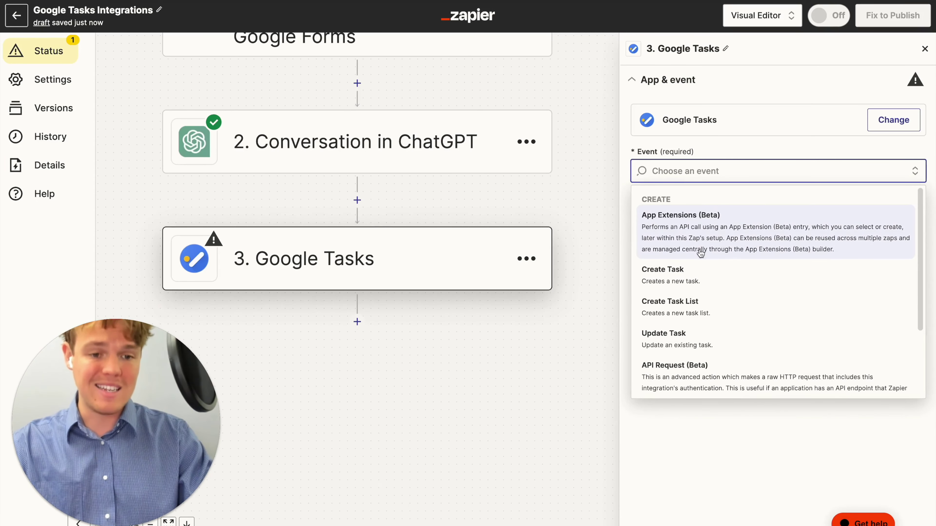
{"action": "left_click", "coordinate": [685, 273]}
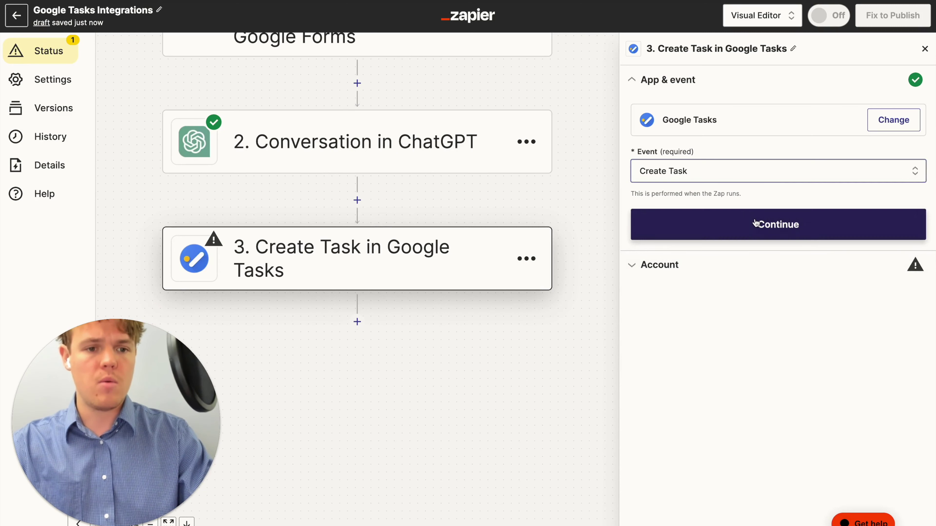
{"action": "left_click", "coordinate": [741, 225]}
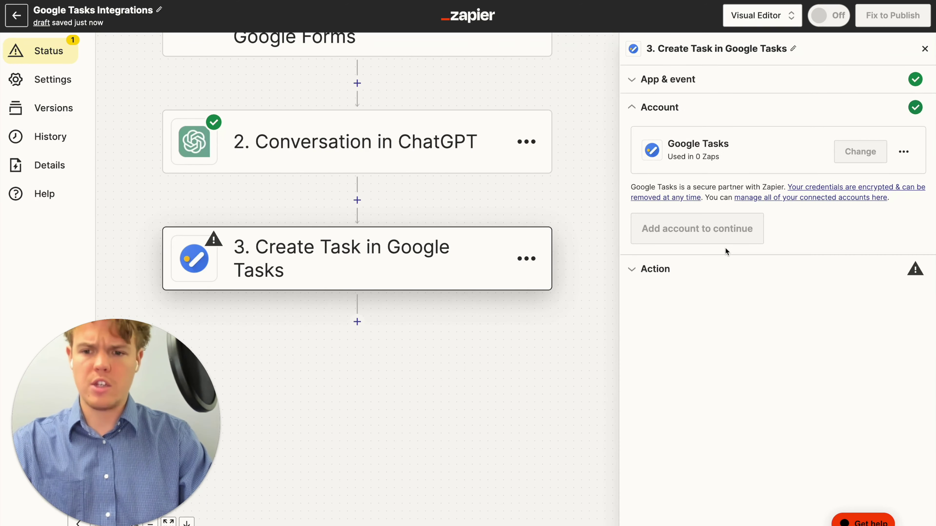
Target the My Tasks list and type 'Lead Bullet Points' as the task title
{"action": "left_click", "coordinate": [683, 229]}
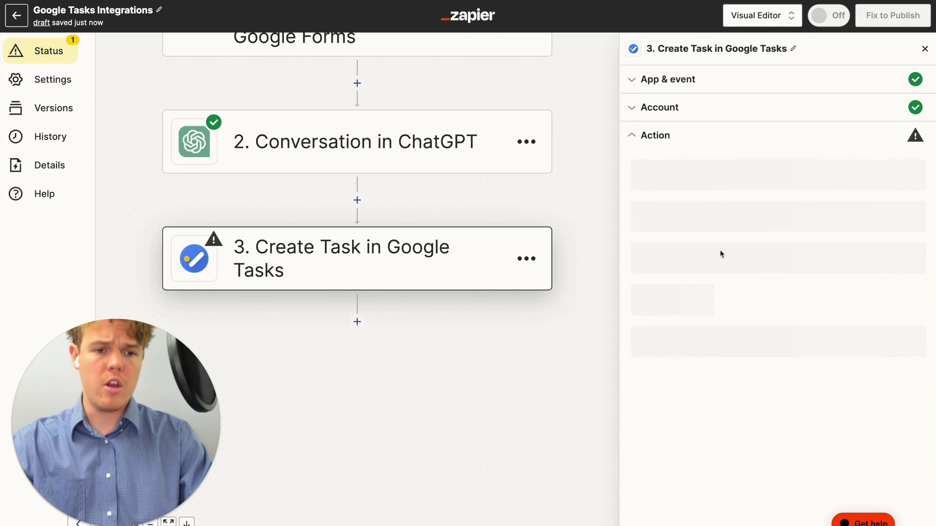
{"action": "left_click", "coordinate": [684, 184]}
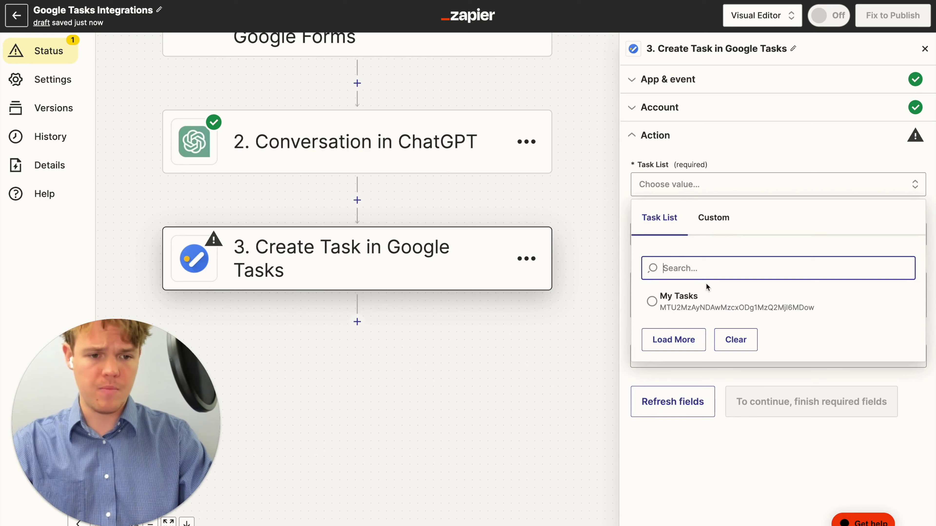
{"action": "left_click", "coordinate": [700, 297]}
{"action": "left_click", "coordinate": [696, 235]}
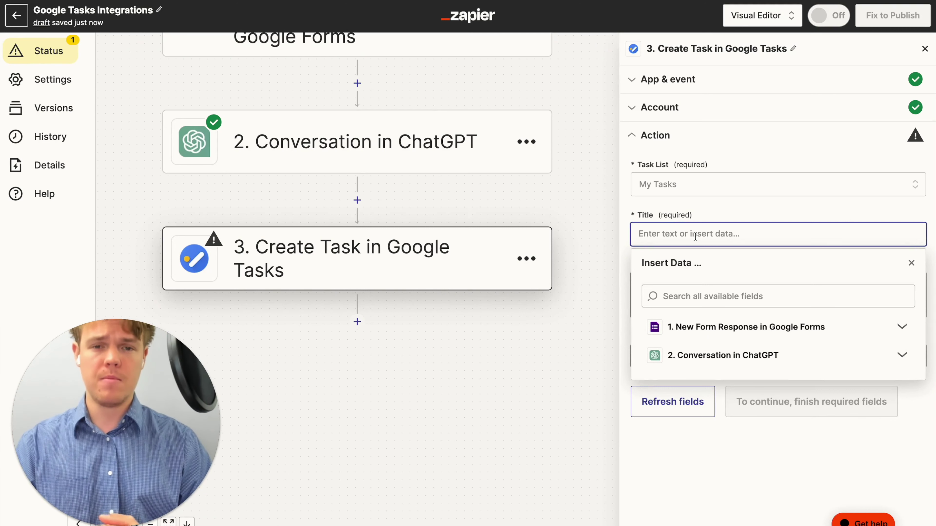
{"action": "type", "text": "Lead"}
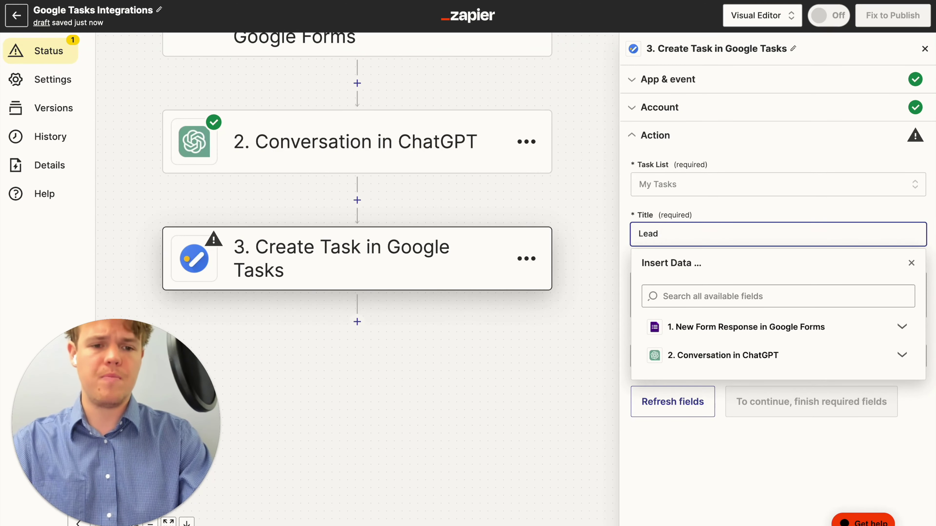
{"action": "type", "text": " Reulle"}
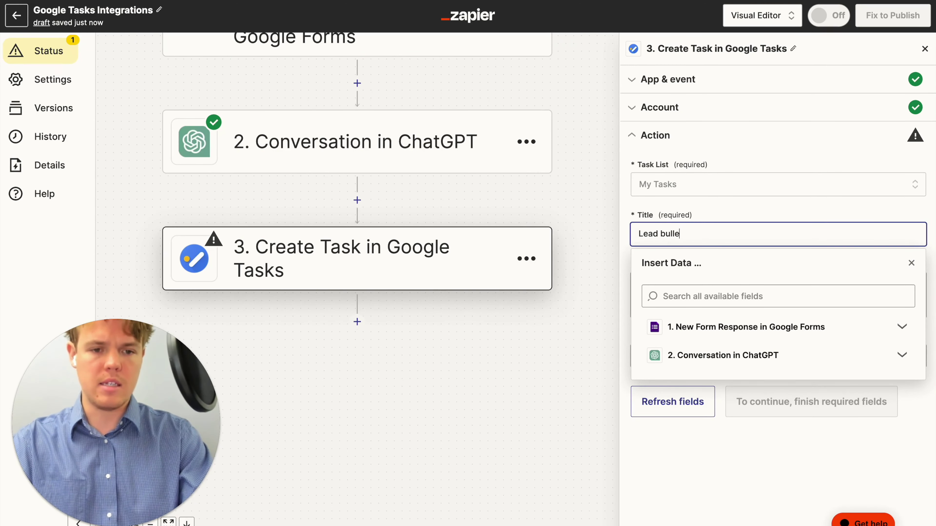
{"action": "key", "text": "BackSpace"}
{"action": "key", "text": "BackSpace"}
{"action": "key", "text": "BackSpace"}
{"action": "key", "text": "BackSpace"}
{"action": "type", "text": "ullet Points"}
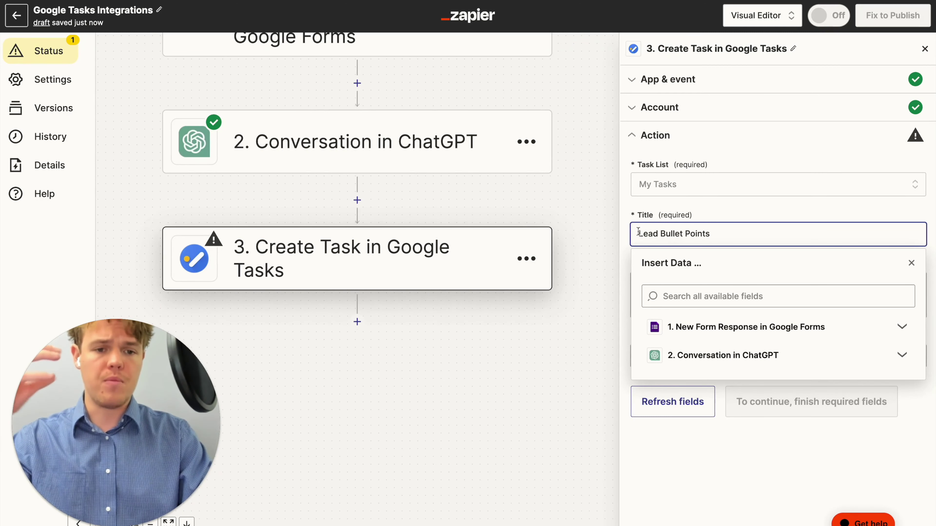
Put the Google Forms respondent's Name at the start of the title
{"action": "left_click", "coordinate": [706, 339]}
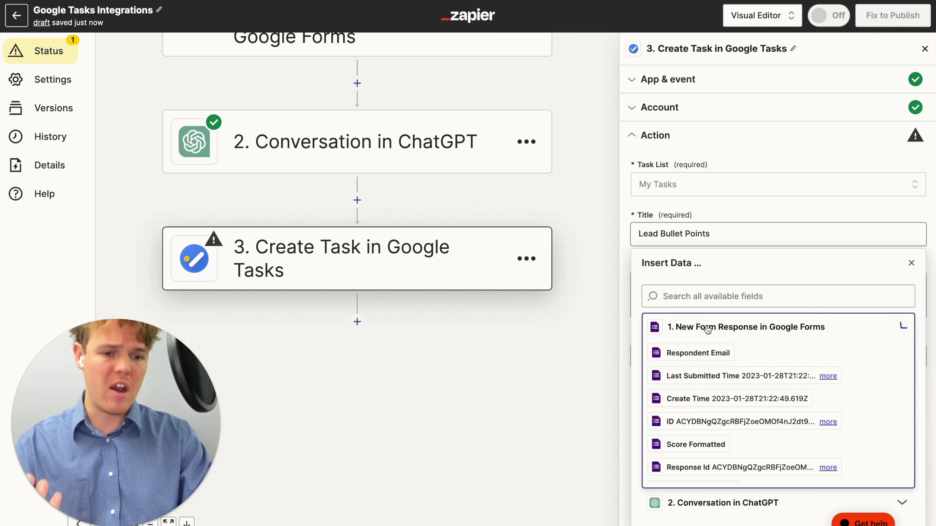
{"action": "scroll", "coordinate": [726, 350], "scroll_direction": "down", "scroll_amount": 2}
{"action": "scroll", "coordinate": [726, 350], "scroll_direction": "down", "scroll_amount": 2}
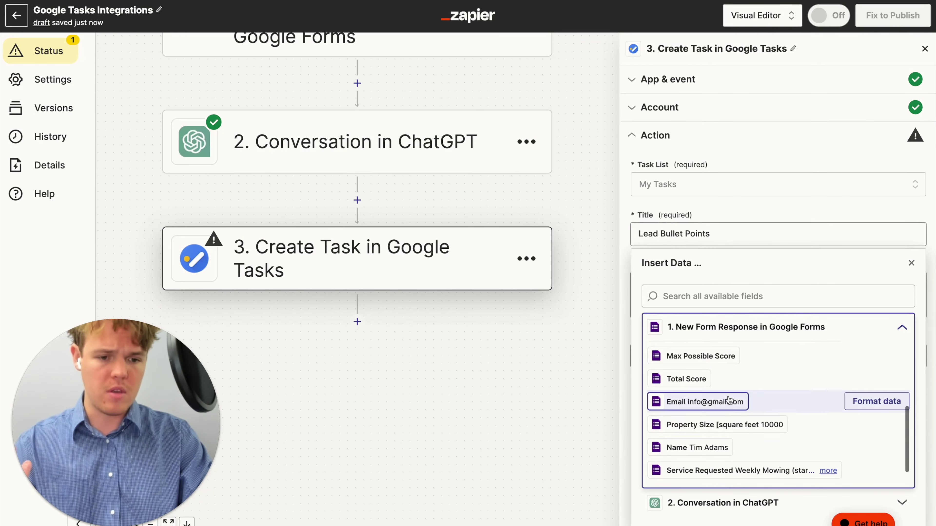
{"action": "left_click", "coordinate": [719, 445]}
{"action": "left_click", "coordinate": [732, 233]}
{"action": "key", "text": "BackSpace"}
{"action": "key", "text": "BackSpace"}
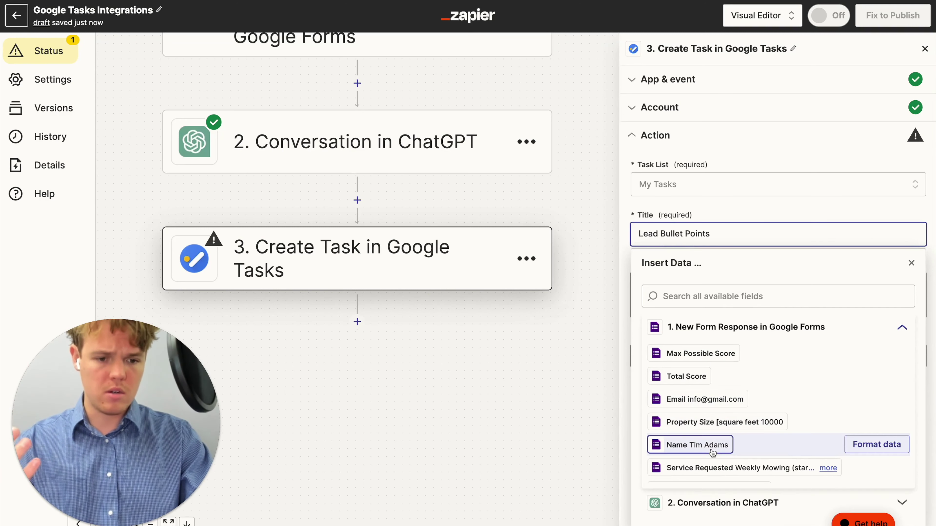
{"action": "left_click", "coordinate": [713, 446]}
{"action": "left_click", "coordinate": [725, 238]}
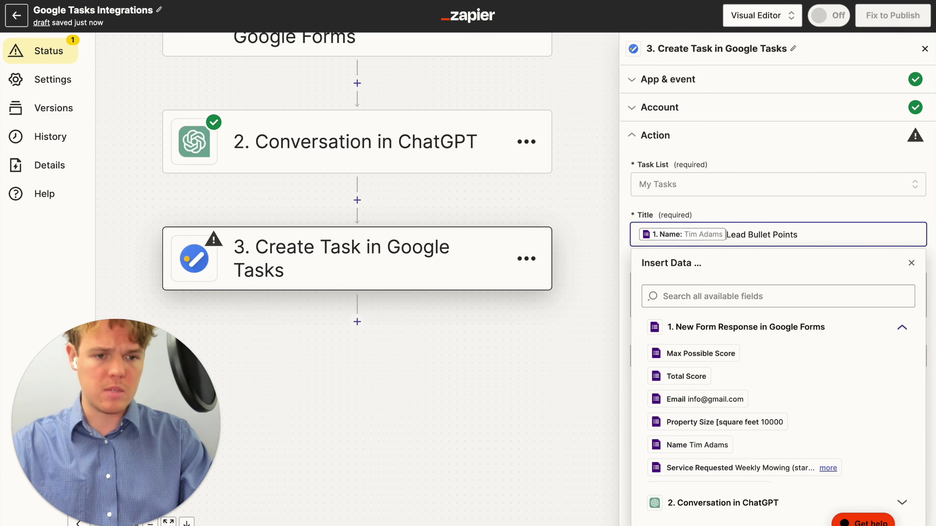
{"action": "left_click", "coordinate": [740, 209]}
{"action": "left_click", "coordinate": [737, 283]}
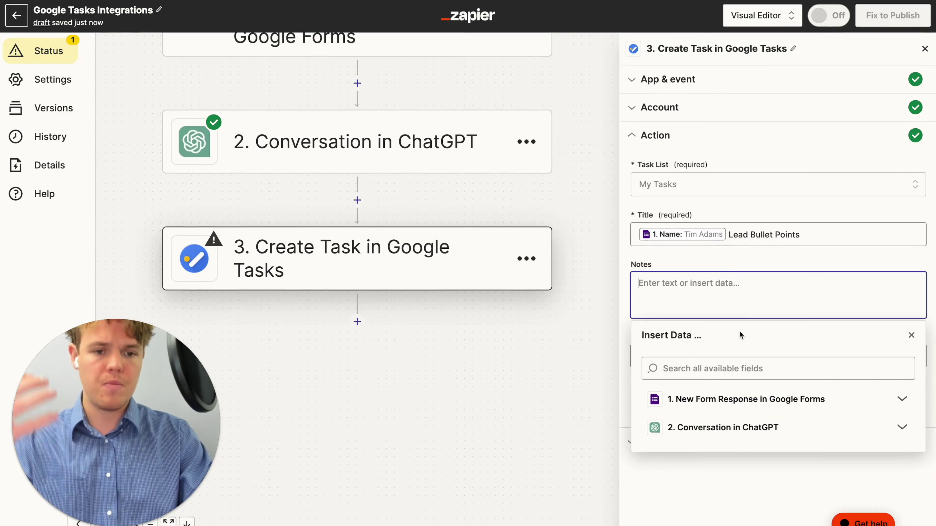
Fill the task Notes with ChatGPT's Assistant Response Message
{"action": "left_click", "coordinate": [754, 428]}
{"action": "scroll", "coordinate": [759, 442], "scroll_direction": "down", "scroll_amount": 8}
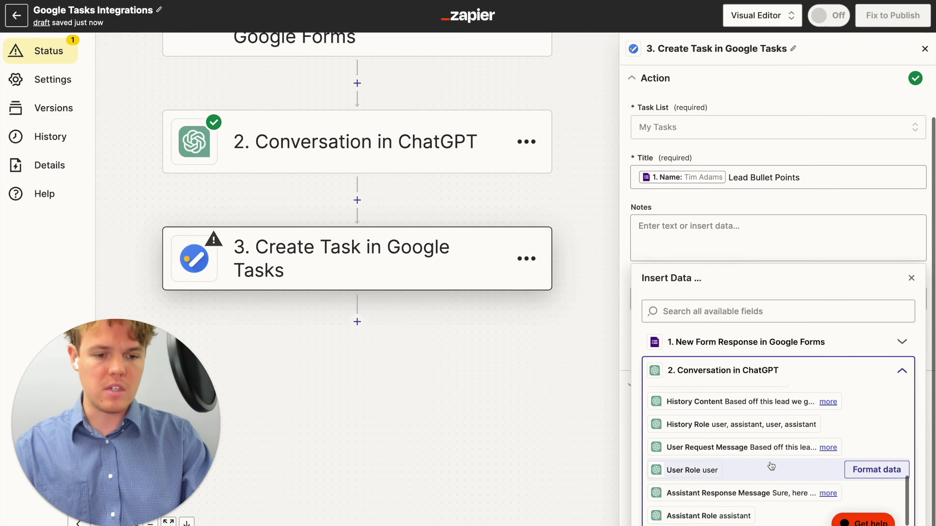
{"action": "left_click", "coordinate": [760, 498]}
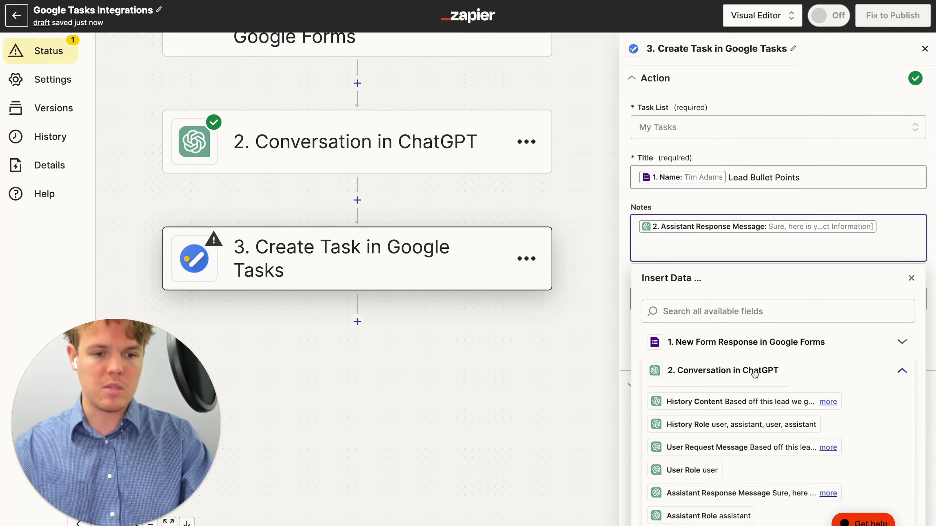
{"action": "left_click", "coordinate": [625, 336]}
Leave Due On empty and send a test task to Google Tasks
{"action": "left_click", "coordinate": [716, 354]}
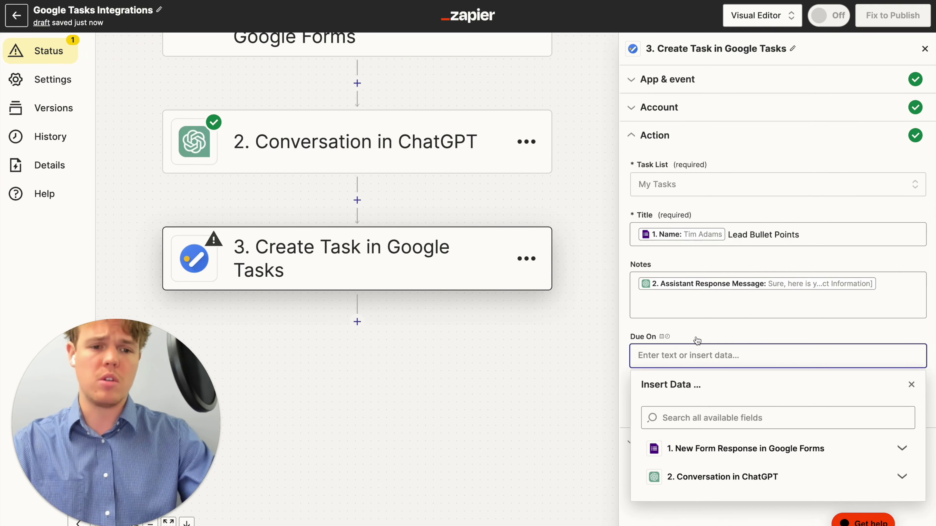
{"action": "left_click", "coordinate": [693, 325]}
{"action": "left_click", "coordinate": [756, 398]}
{"action": "scroll", "coordinate": [745, 345], "scroll_direction": "down", "scroll_amount": 10}
{"action": "left_click", "coordinate": [736, 513]}
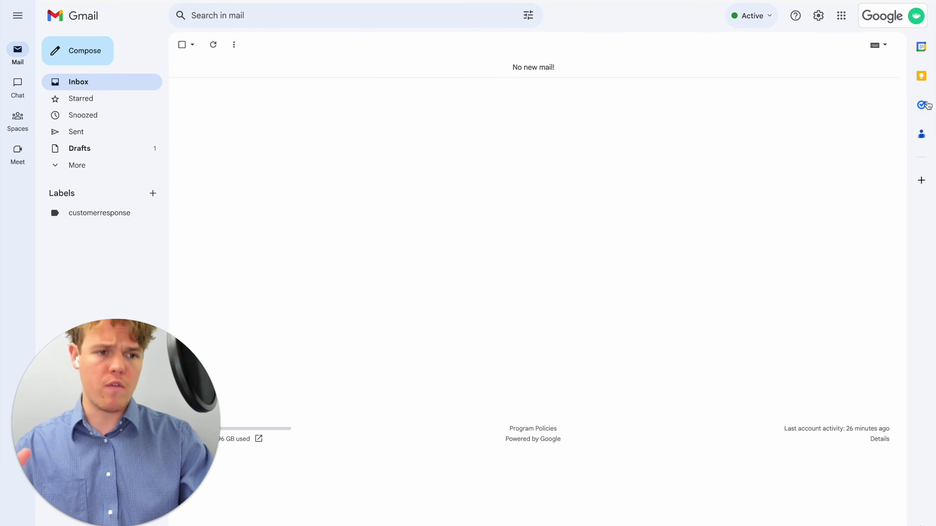
Open Gmail's Tasks panel and read the Lead Bullet Points task's ChatGPT notes
{"action": "left_click", "coordinate": [922, 105]}
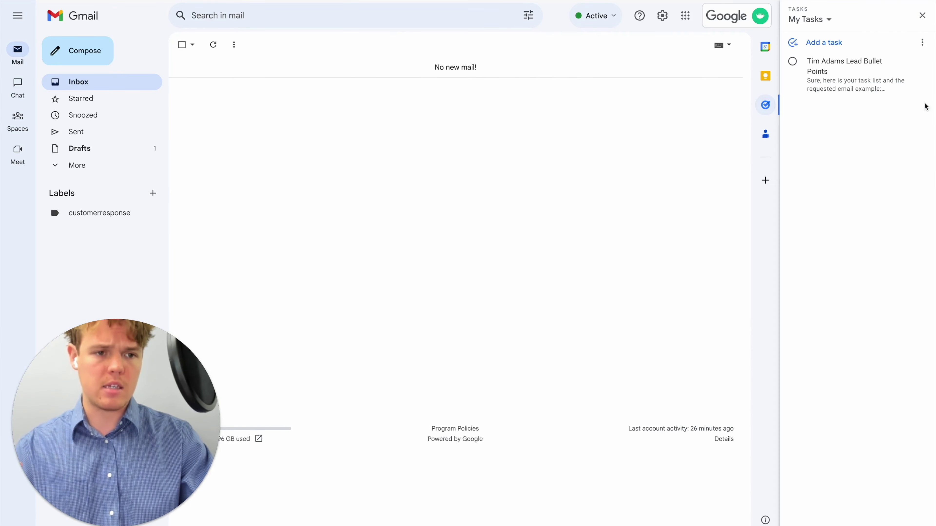
{"action": "left_click", "coordinate": [855, 83]}
{"action": "left_click", "coordinate": [855, 166]}
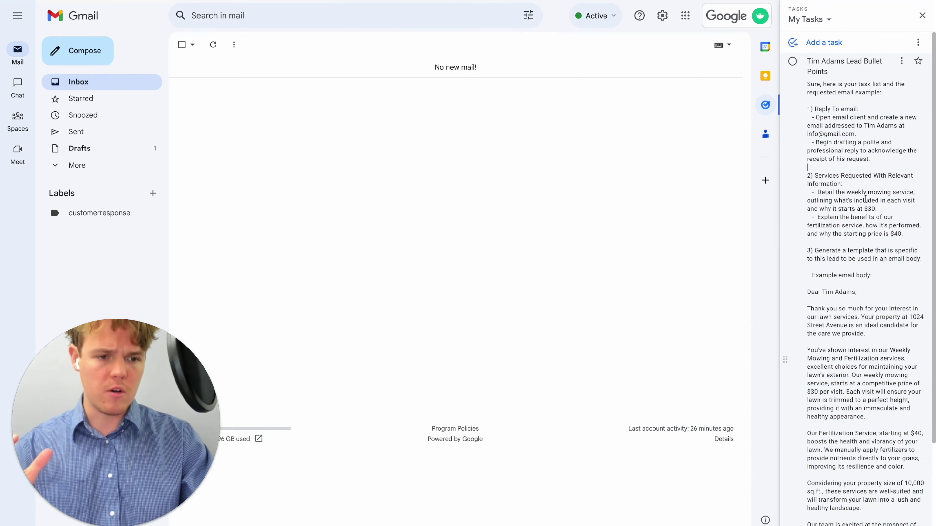
{"action": "scroll", "coordinate": [865, 199], "scroll_direction": "down", "scroll_amount": 2}
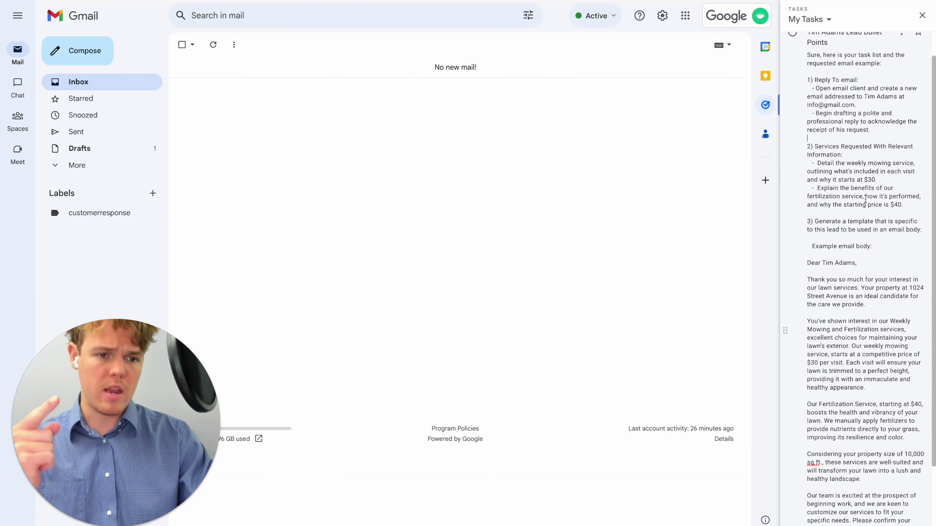
{"action": "scroll", "coordinate": [865, 199], "scroll_direction": "down", "scroll_amount": 5}
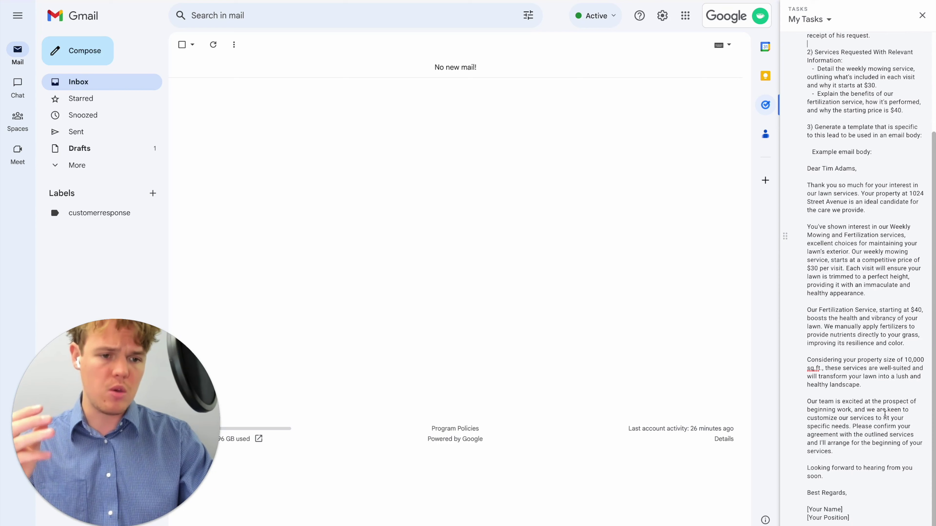
{"action": "scroll", "coordinate": [872, 387], "scroll_direction": "up", "scroll_amount": 7}
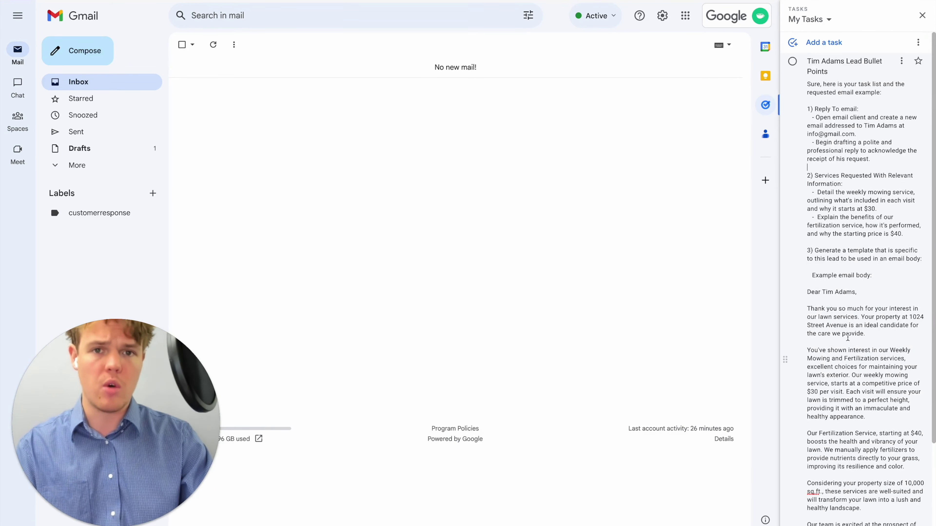